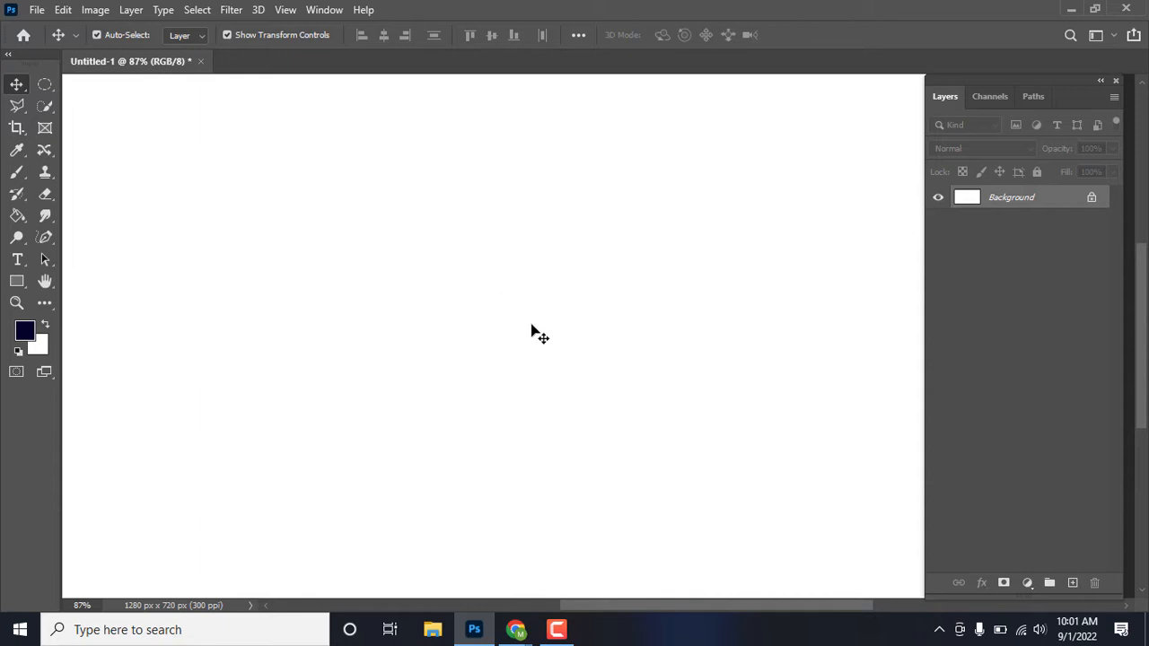
Place the emma-watson-3683 photo from the Desktop as an embedded image in the blank document
{"action": "left_click", "coordinate": [37, 10]}
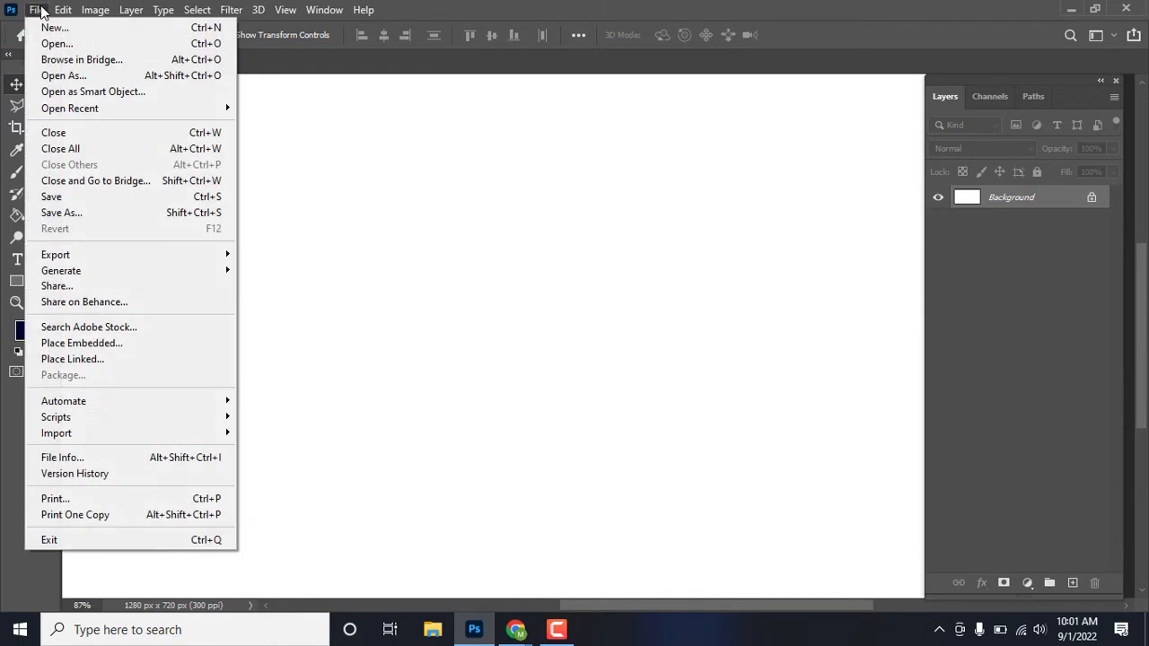
{"action": "left_click", "coordinate": [153, 351]}
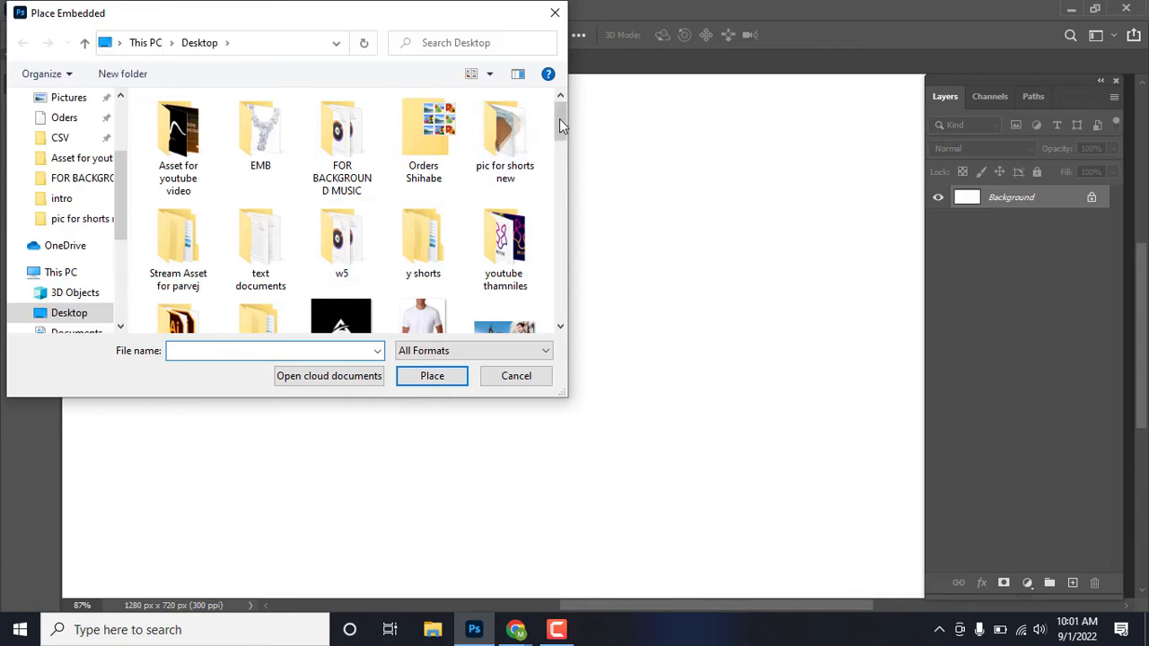
{"action": "left_click_drag", "start_coordinate": [560, 119], "coordinate": [563, 199]}
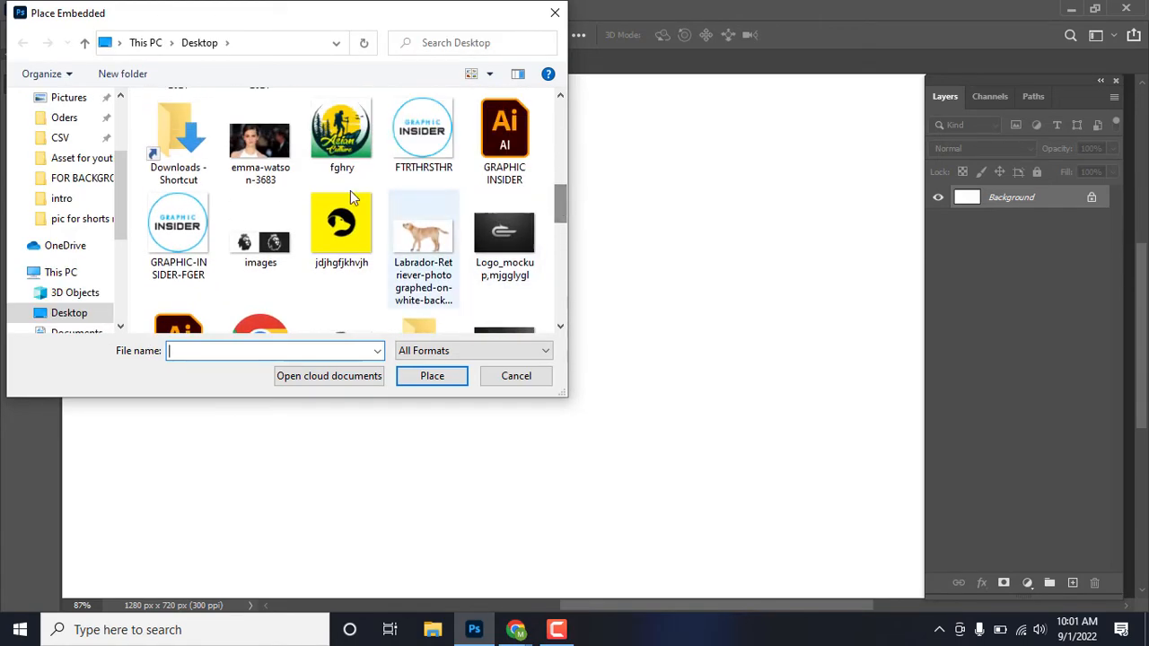
{"action": "left_click", "coordinate": [260, 150]}
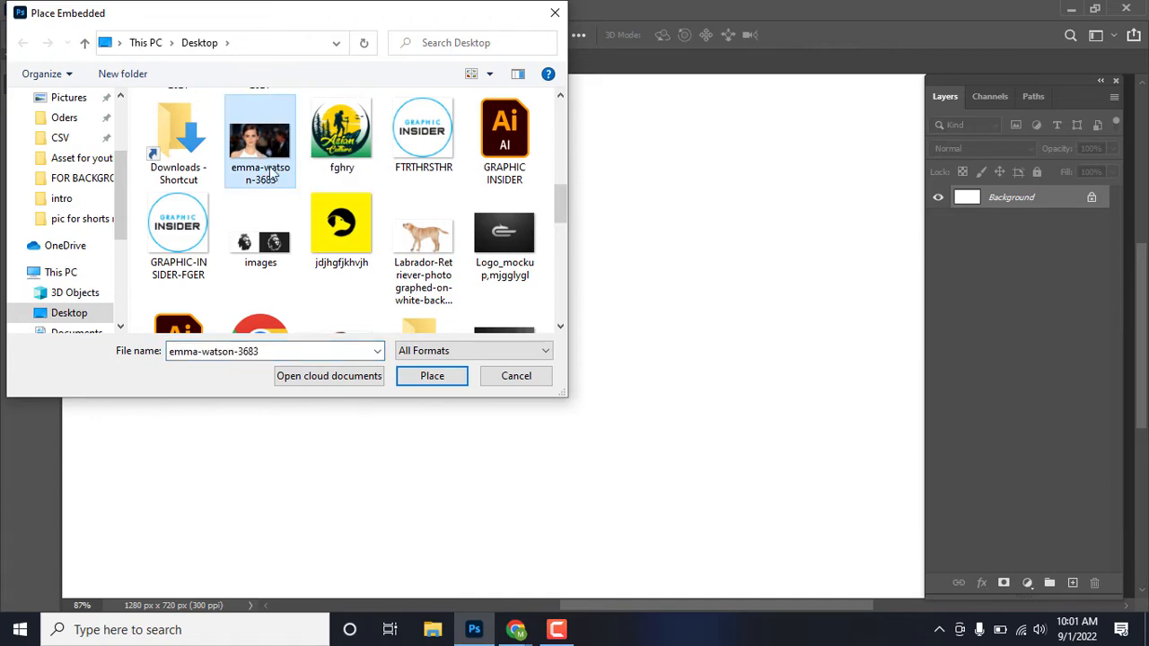
{"action": "left_click", "coordinate": [430, 380]}
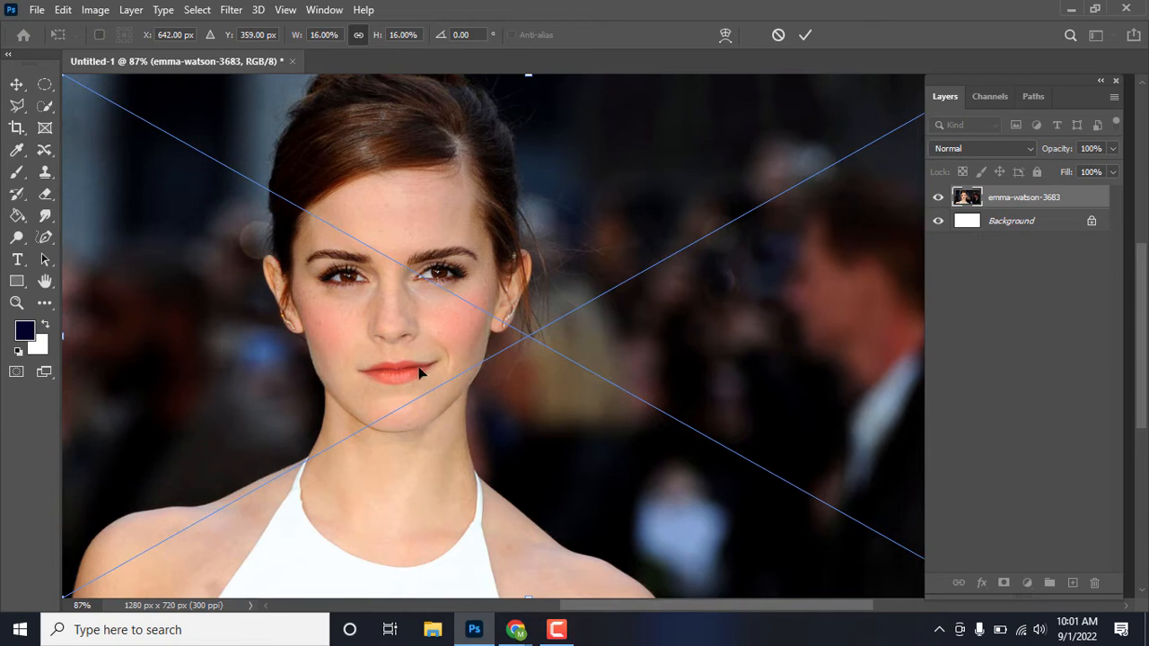
{"action": "key", "text": "Return"}
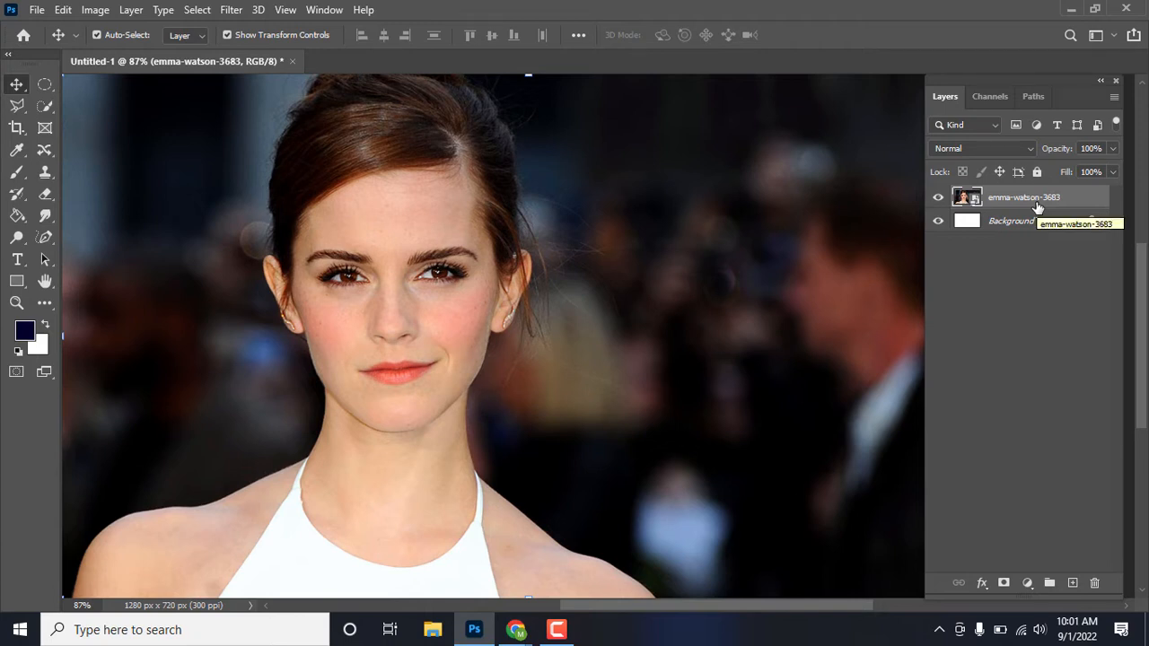
Duplicate the emma-watson-3683 layer and rasterize the copy
{"action": "key", "text": "ctrl+j"}
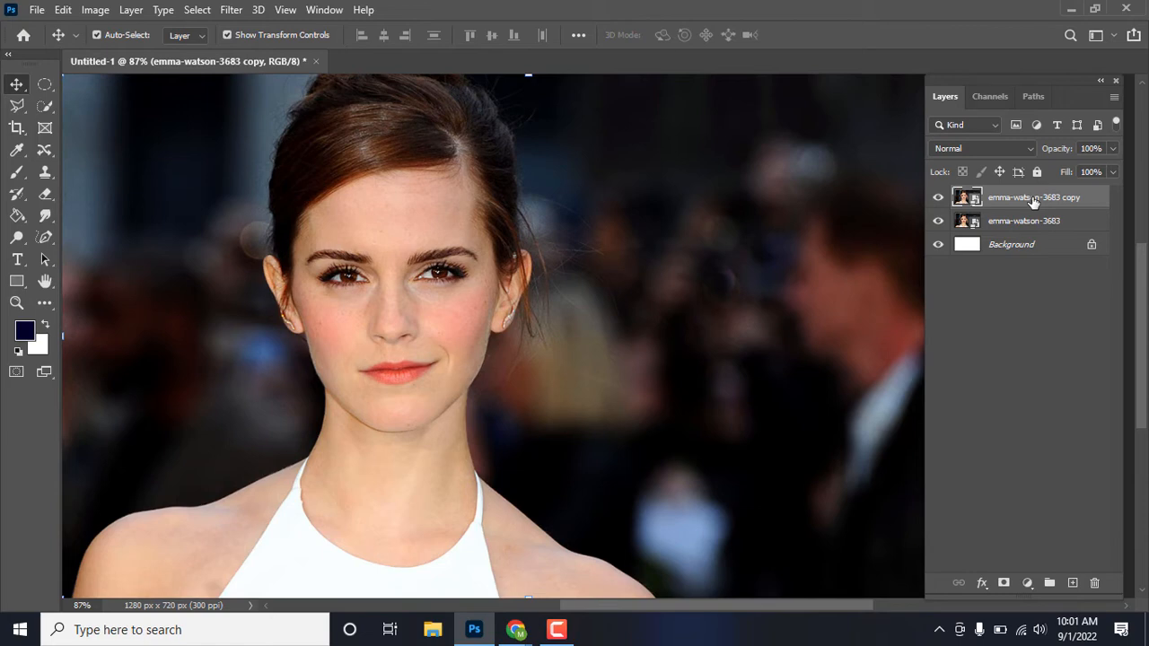
{"action": "right_click", "coordinate": [1034, 201]}
{"action": "left_click", "coordinate": [881, 327]}
Place the mtbvbr photo from the Desktop as an embedded image above the duplicated layer
{"action": "left_click", "coordinate": [40, 11]}
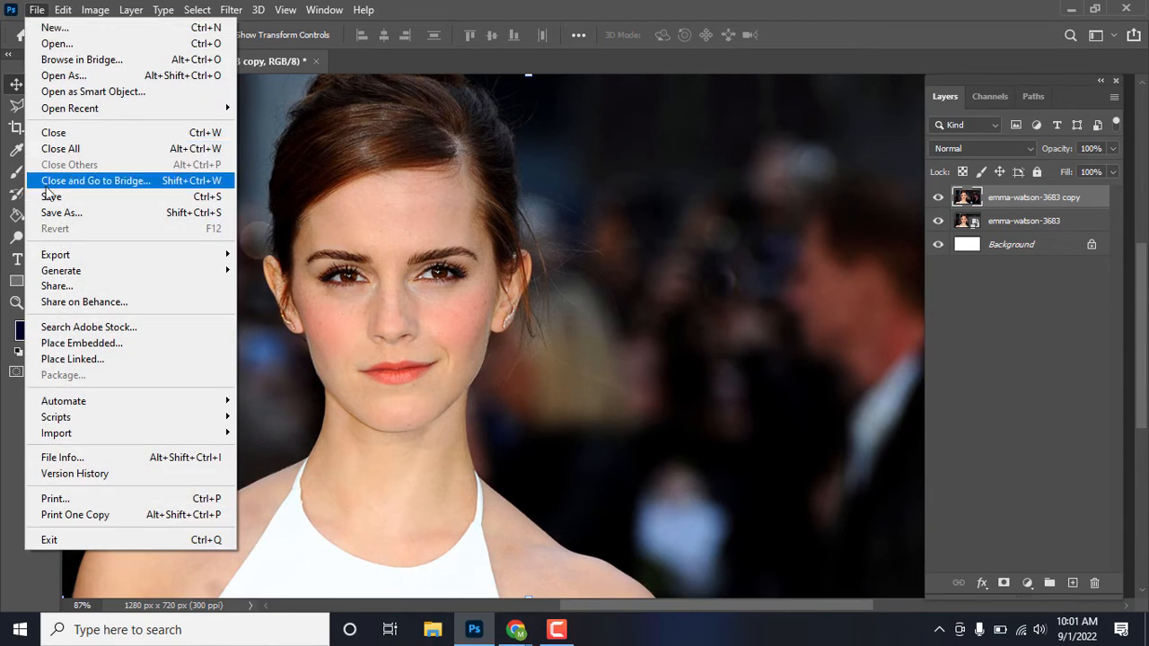
{"action": "left_click", "coordinate": [67, 344]}
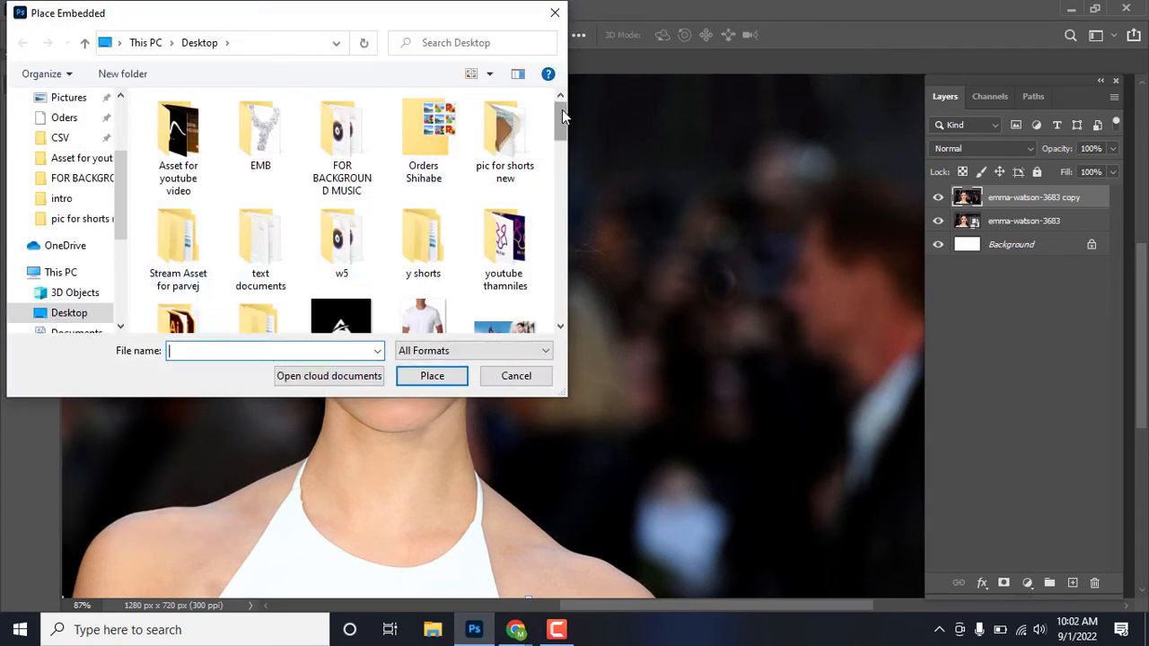
{"action": "left_click_drag", "start_coordinate": [563, 117], "coordinate": [561, 208]}
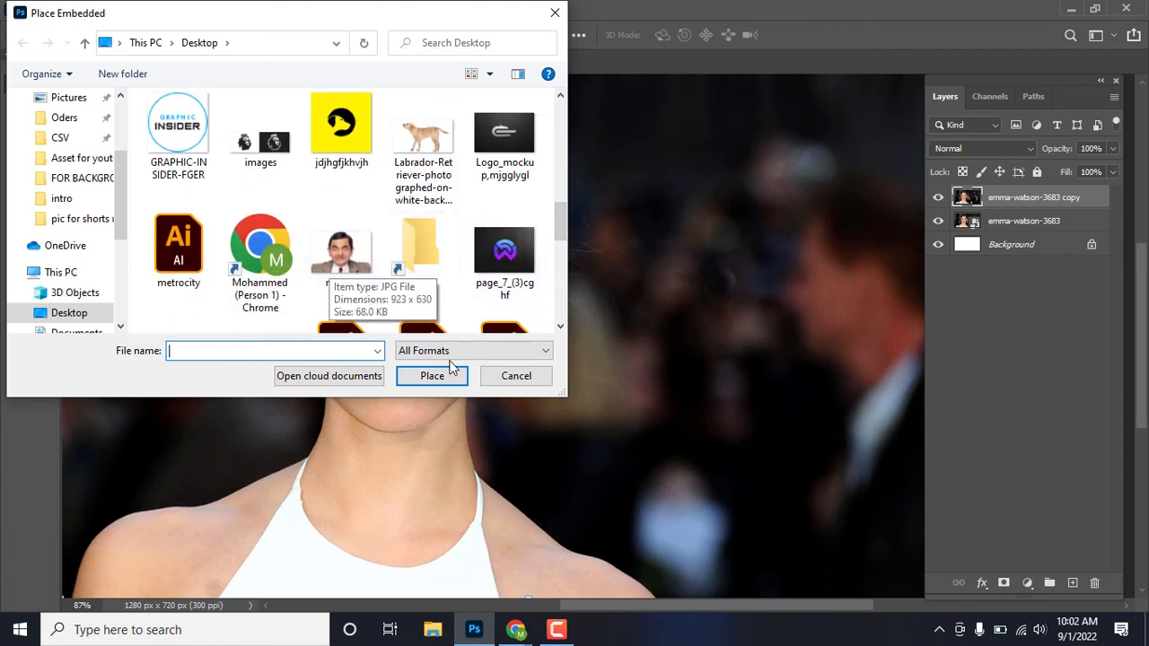
{"action": "left_click", "coordinate": [364, 273]}
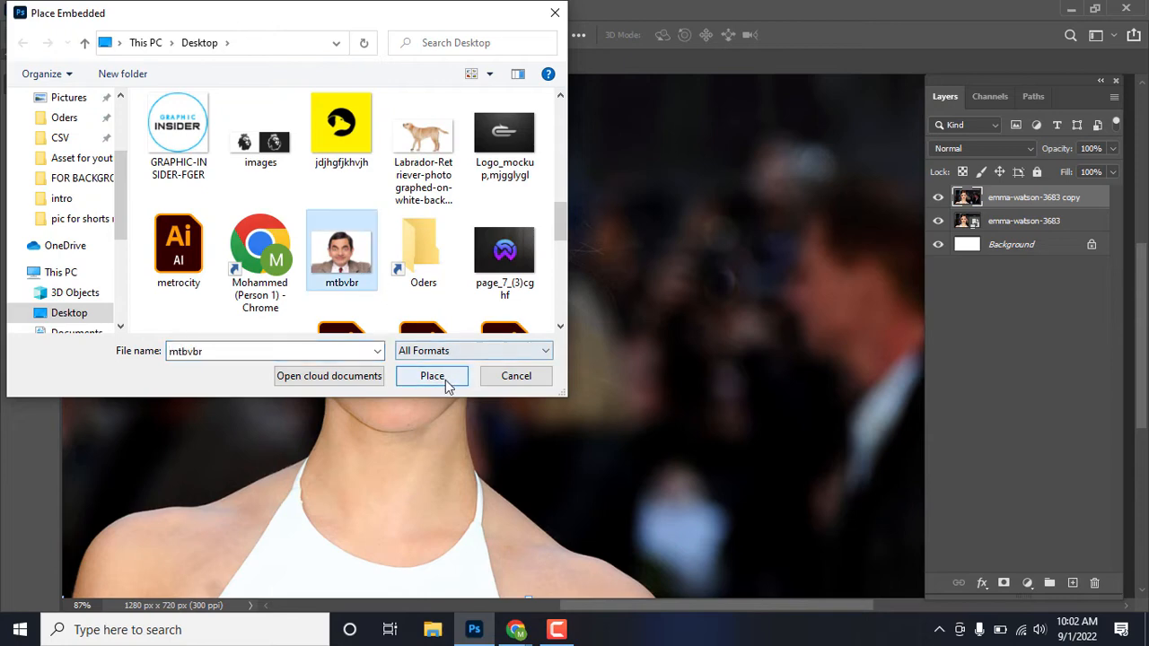
{"action": "left_click", "coordinate": [424, 376]}
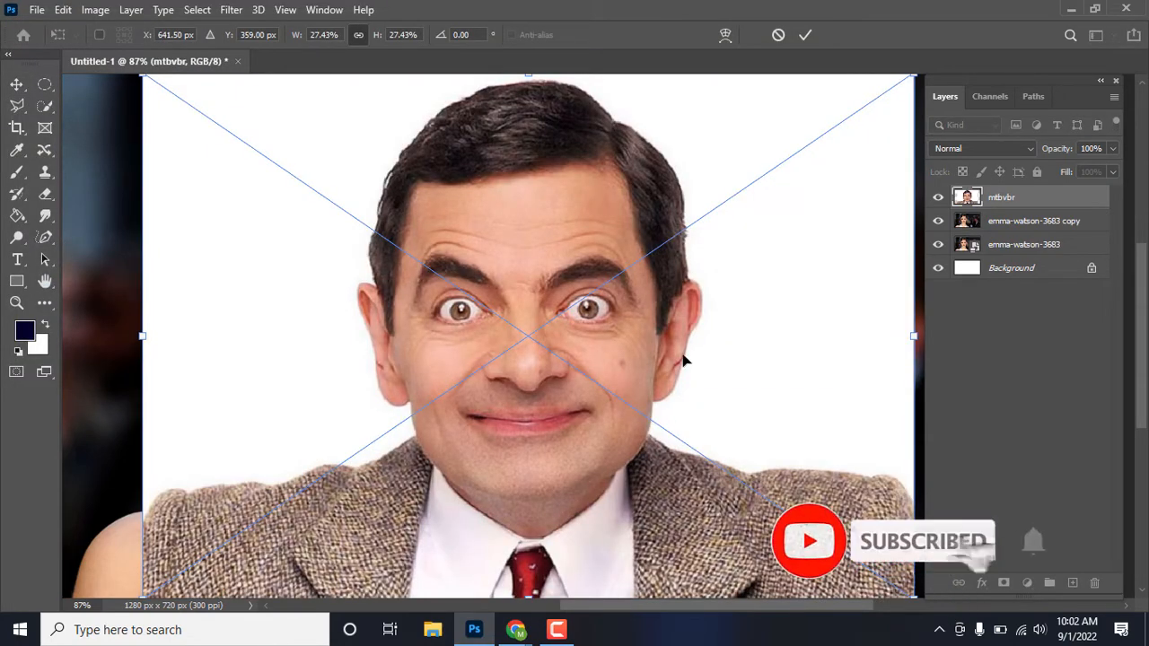
Scale the mtbvbr photo down slightly, shift it over the woman's portrait, and rasterize its layer
{"action": "left_click_drag", "start_coordinate": [697, 361], "coordinate": [669, 361]}
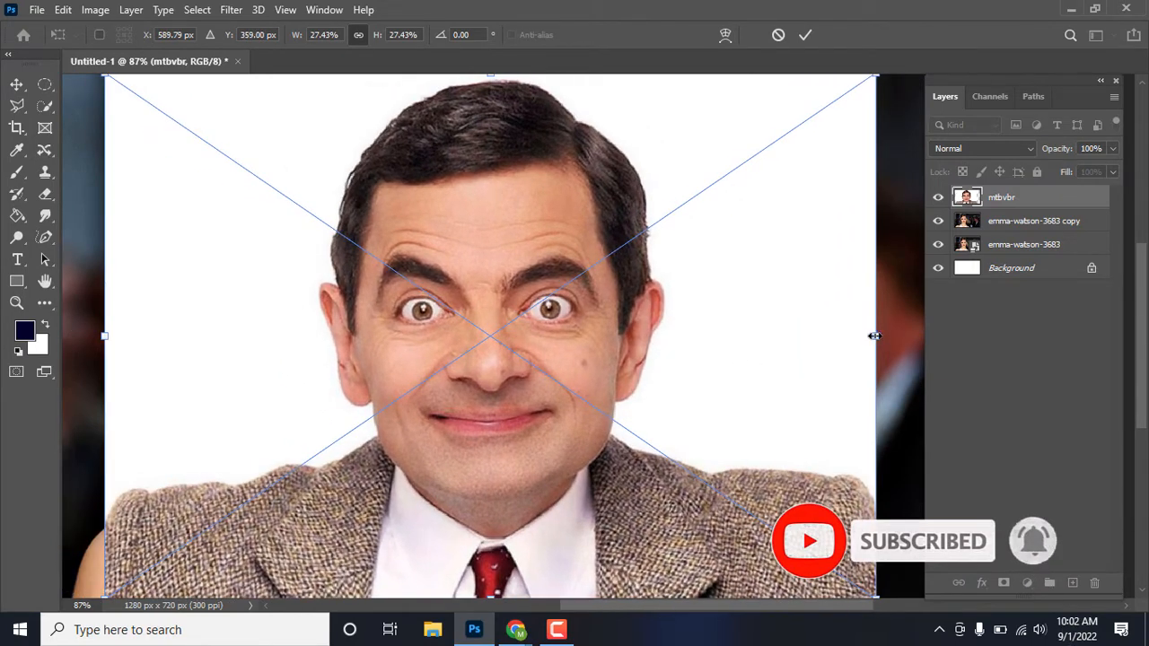
{"action": "left_click_drag", "start_coordinate": [874, 336], "coordinate": [826, 334]}
{"action": "left_click_drag", "start_coordinate": [657, 377], "coordinate": [656, 367]}
{"action": "key", "text": "Return"}
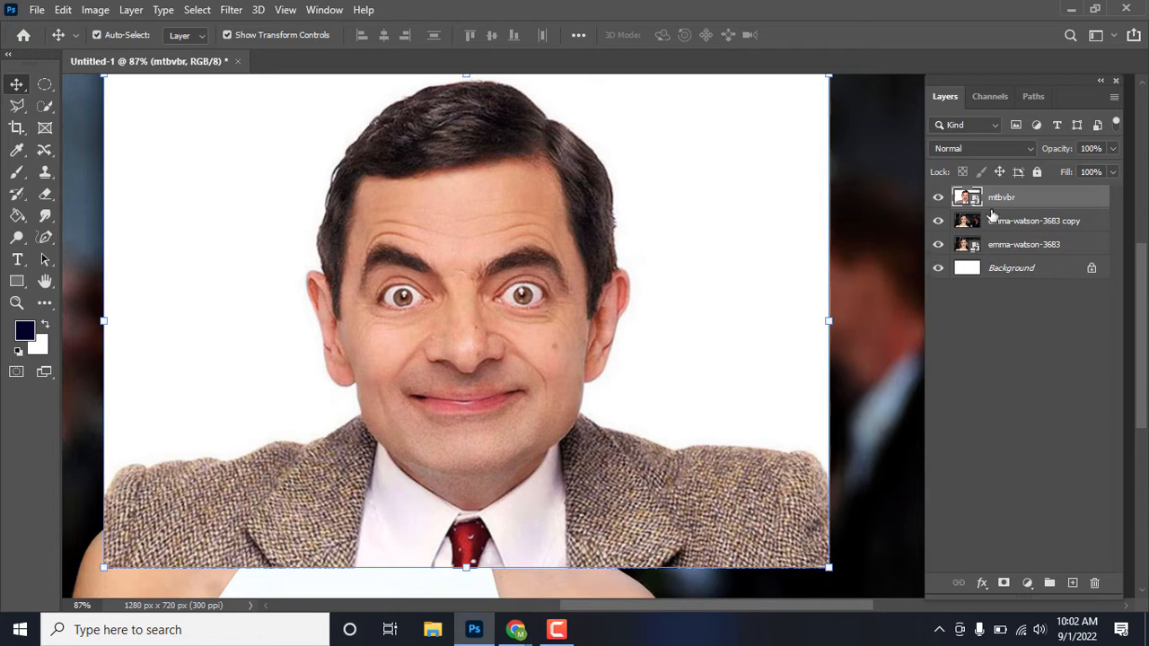
{"action": "right_click", "coordinate": [1009, 204]}
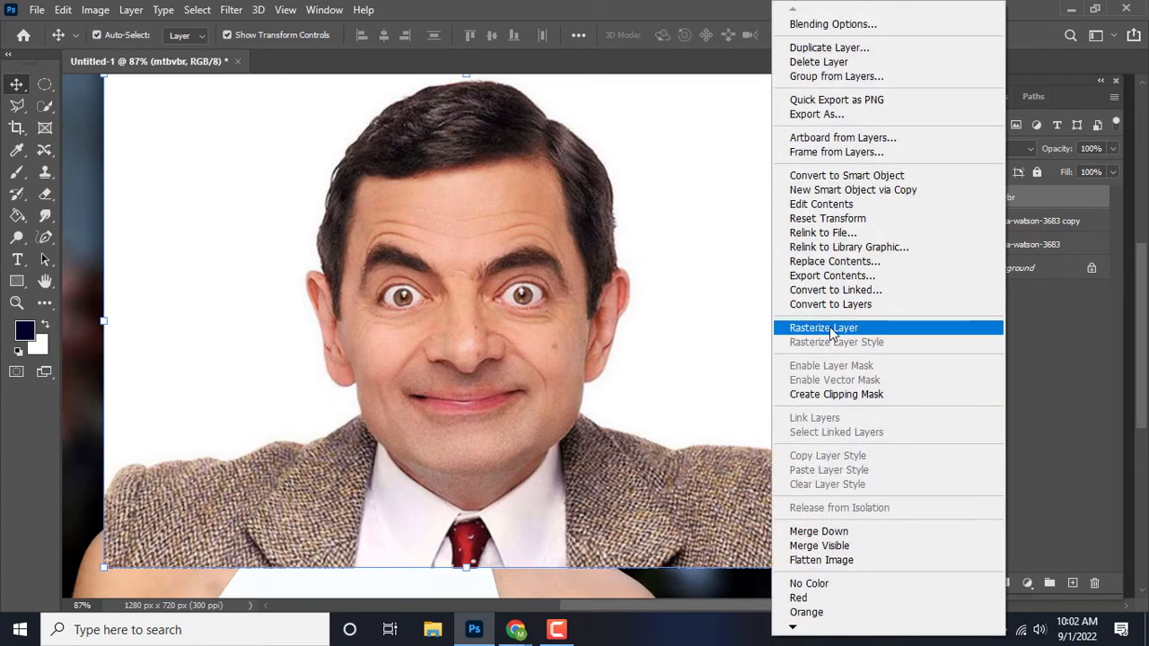
{"action": "left_click", "coordinate": [802, 328]}
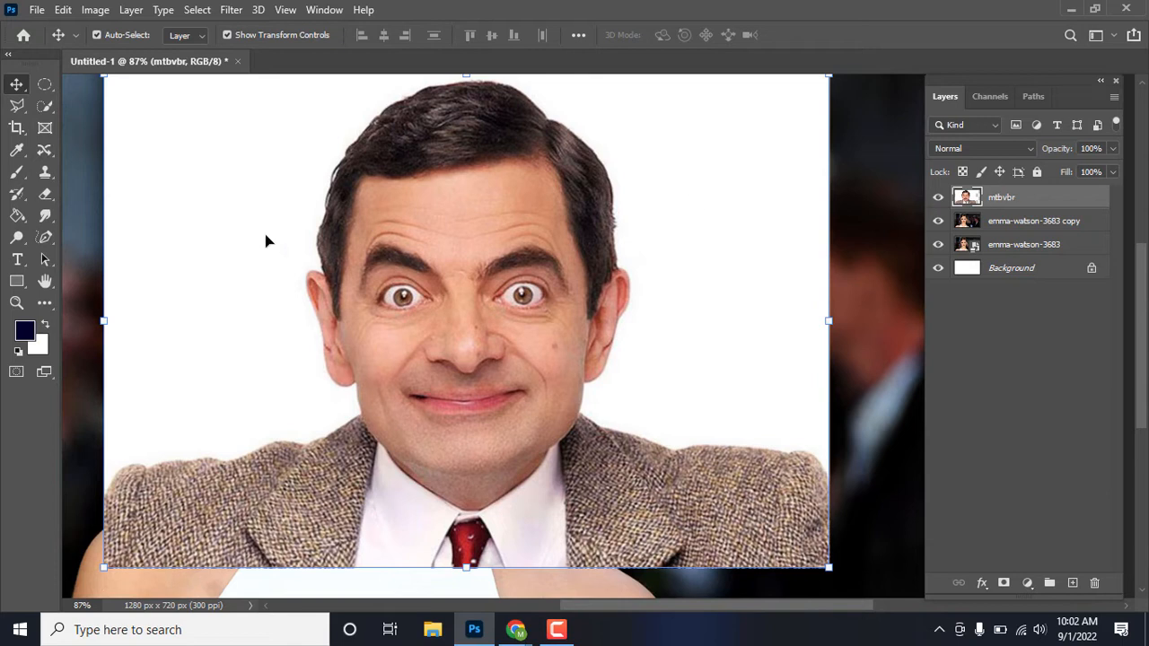
Trace the man's eyebrows, eyes, nose and mouth with the Freeform Pen tool and make an anti-aliased new selection with 0 px feather
{"action": "left_click", "coordinate": [47, 243]}
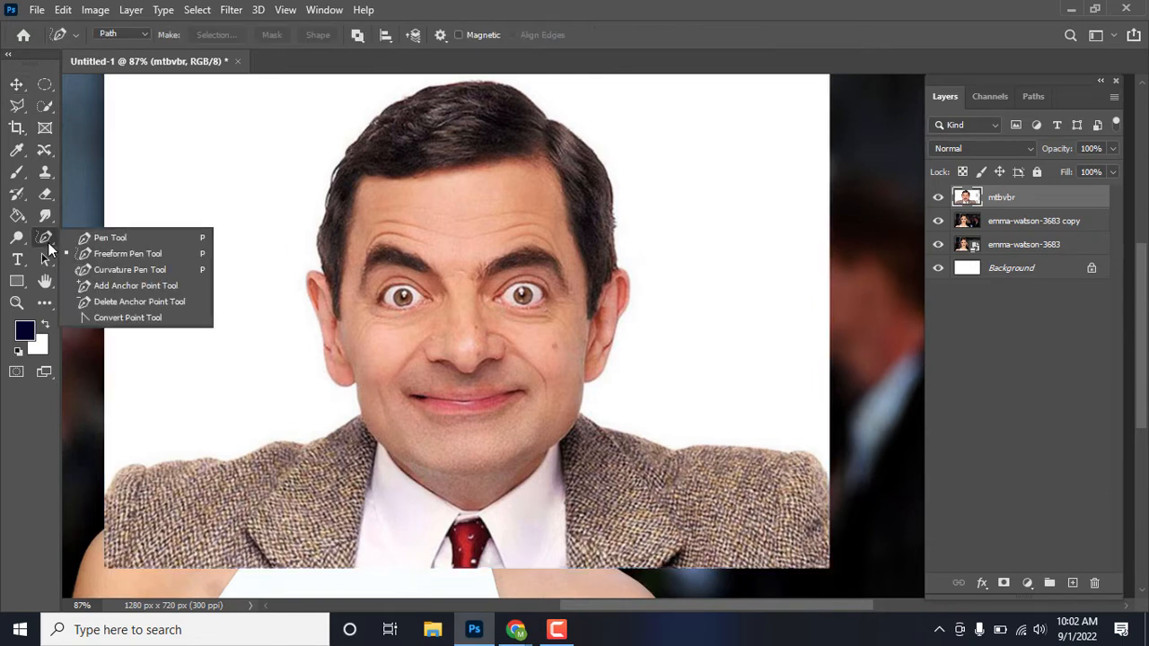
{"action": "left_click", "coordinate": [104, 255]}
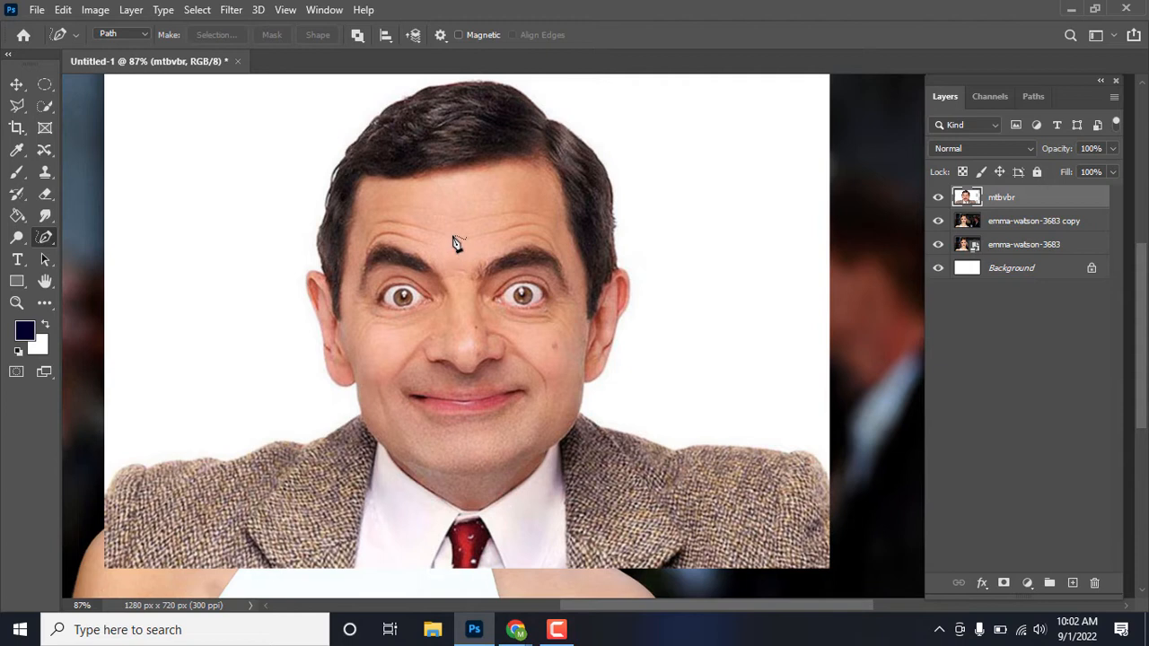
{"action": "mouse_move", "coordinate": [452, 246]}
{"action": "left_mouse_down"}
{"action": "mouse_move", "coordinate": [382, 225]}
{"action": "mouse_move", "coordinate": [358, 252]}
{"action": "mouse_move", "coordinate": [358, 313]}
{"action": "mouse_move", "coordinate": [403, 417]}
{"action": "mouse_move", "coordinate": [449, 439]}
{"action": "mouse_move", "coordinate": [508, 436]}
{"action": "mouse_move", "coordinate": [553, 403]}
{"action": "mouse_move", "coordinate": [579, 282]}
{"action": "mouse_move", "coordinate": [531, 227]}
{"action": "mouse_move", "coordinate": [455, 245]}
{"action": "left_mouse_up"}
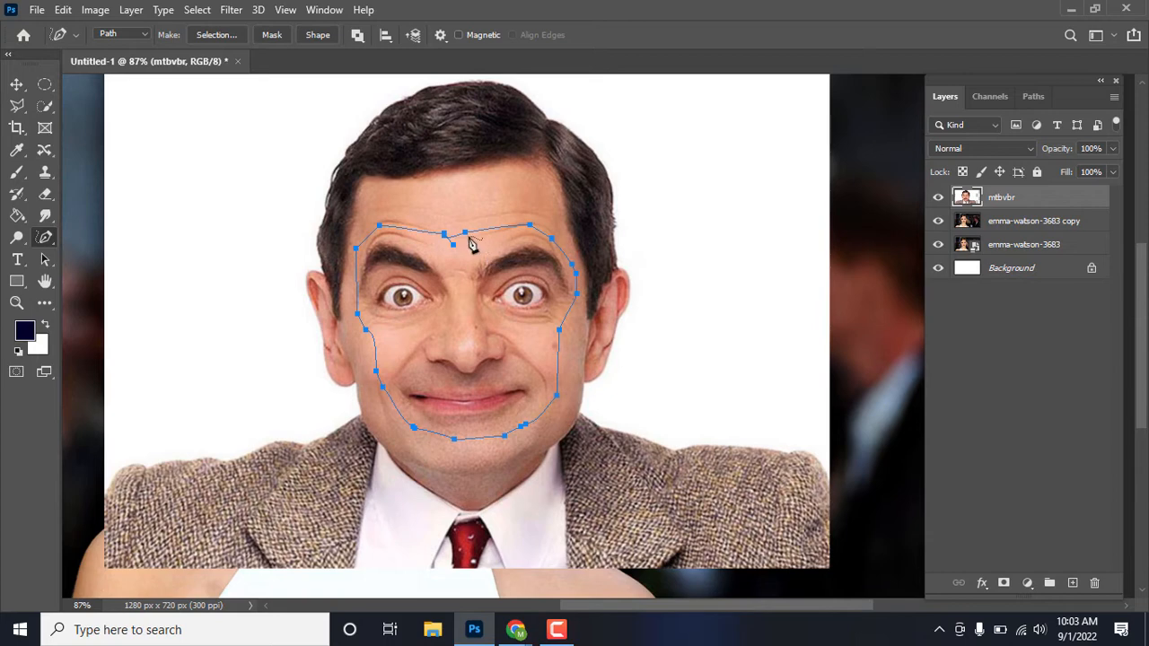
{"action": "right_click", "coordinate": [454, 243]}
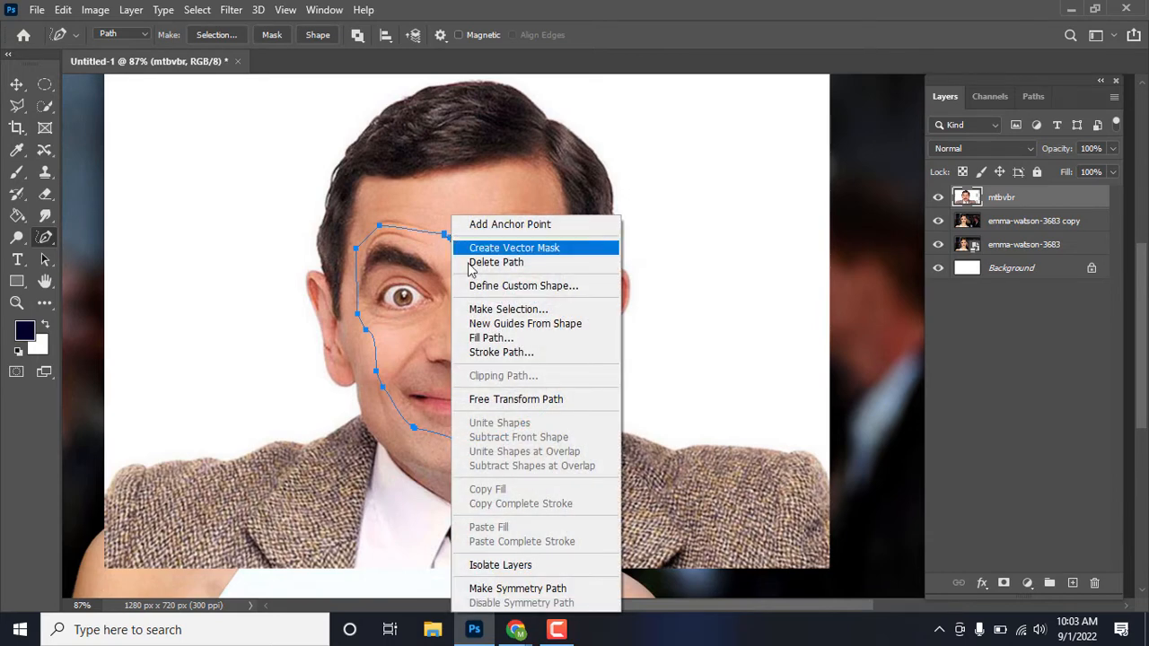
{"action": "left_click", "coordinate": [497, 309]}
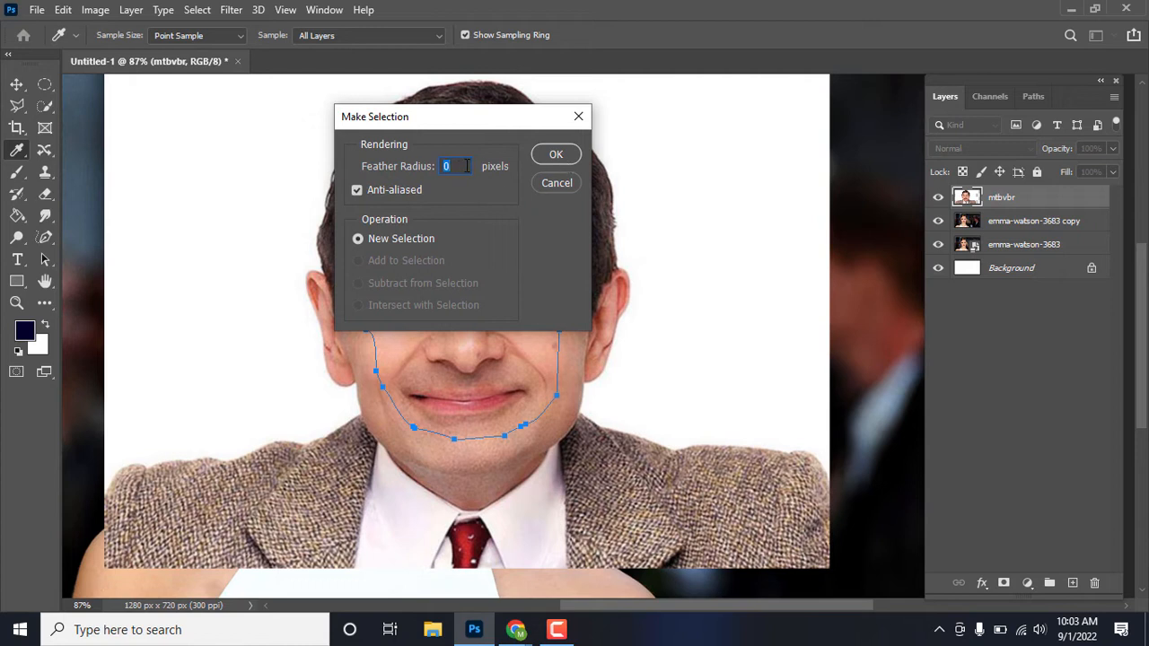
{"action": "left_click", "coordinate": [554, 157]}
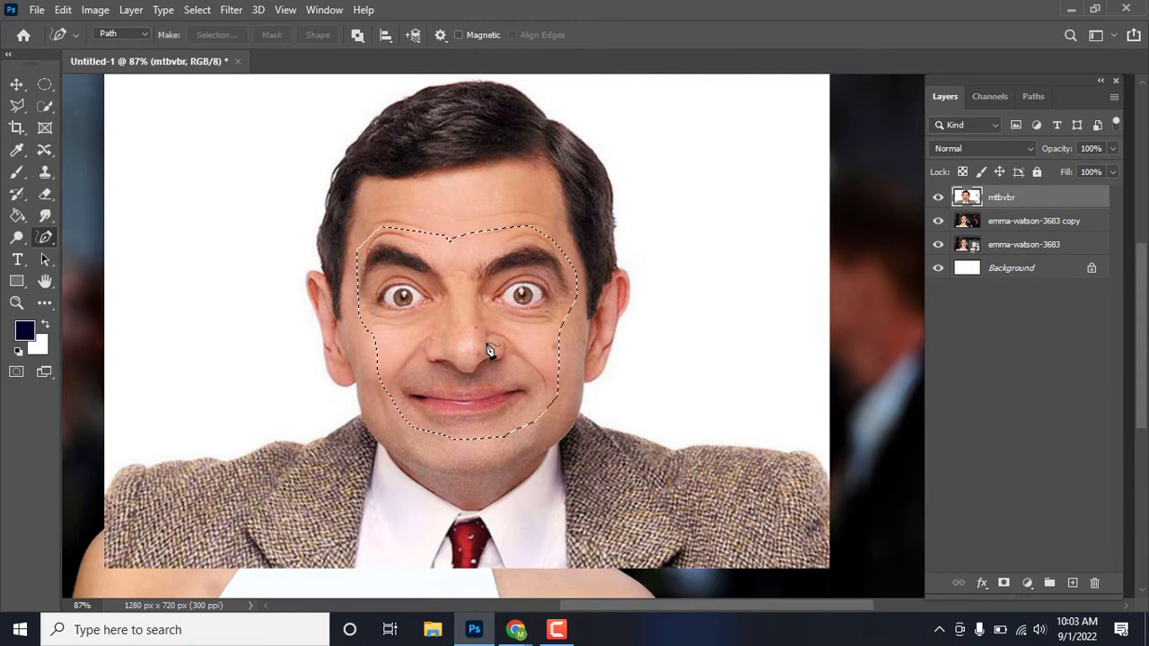
Copy the selected face area to a new layer and delete the mtbvbr layer
{"action": "key", "text": "ctrl+j"}
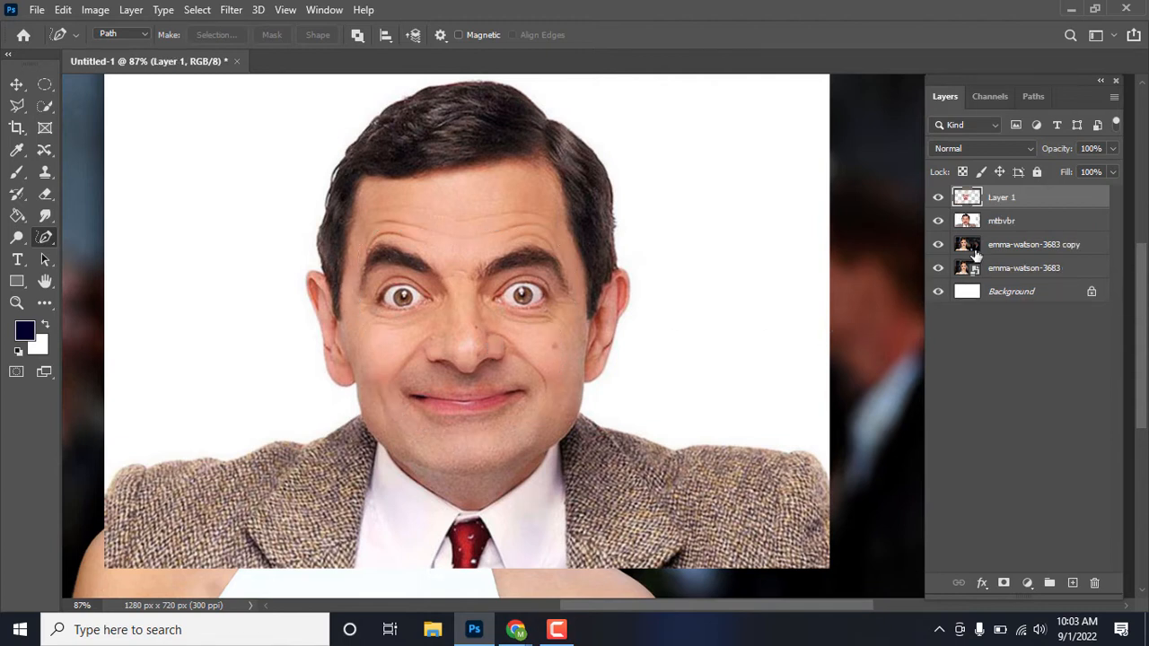
{"action": "left_click", "coordinate": [1012, 221]}
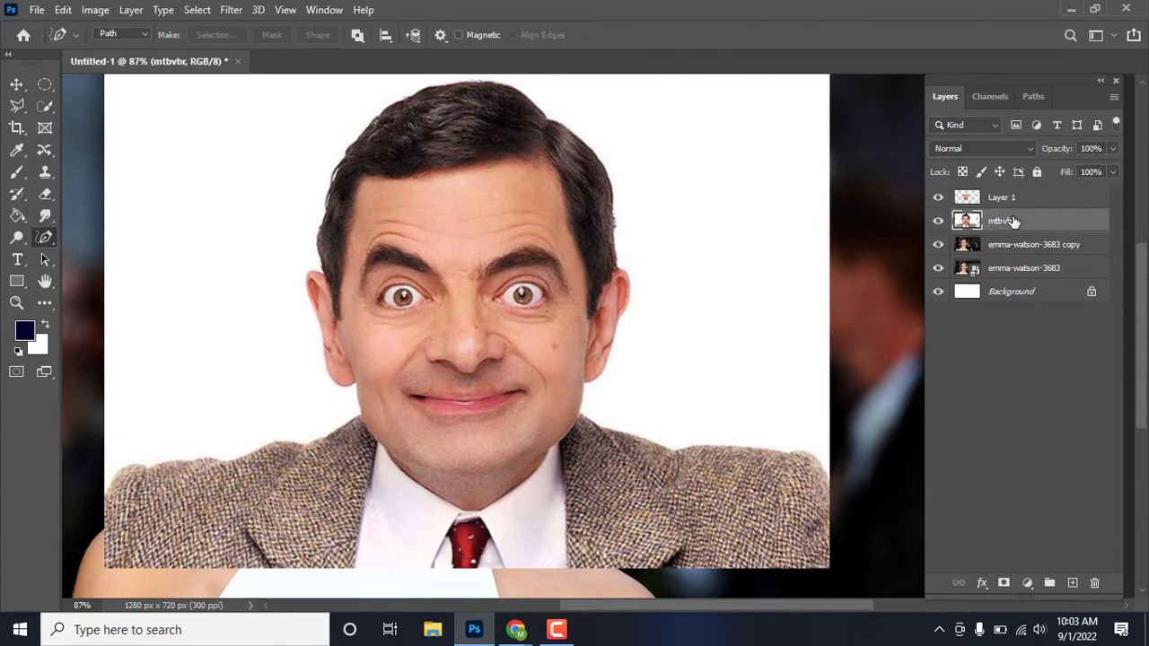
{"action": "key", "text": "Delete"}
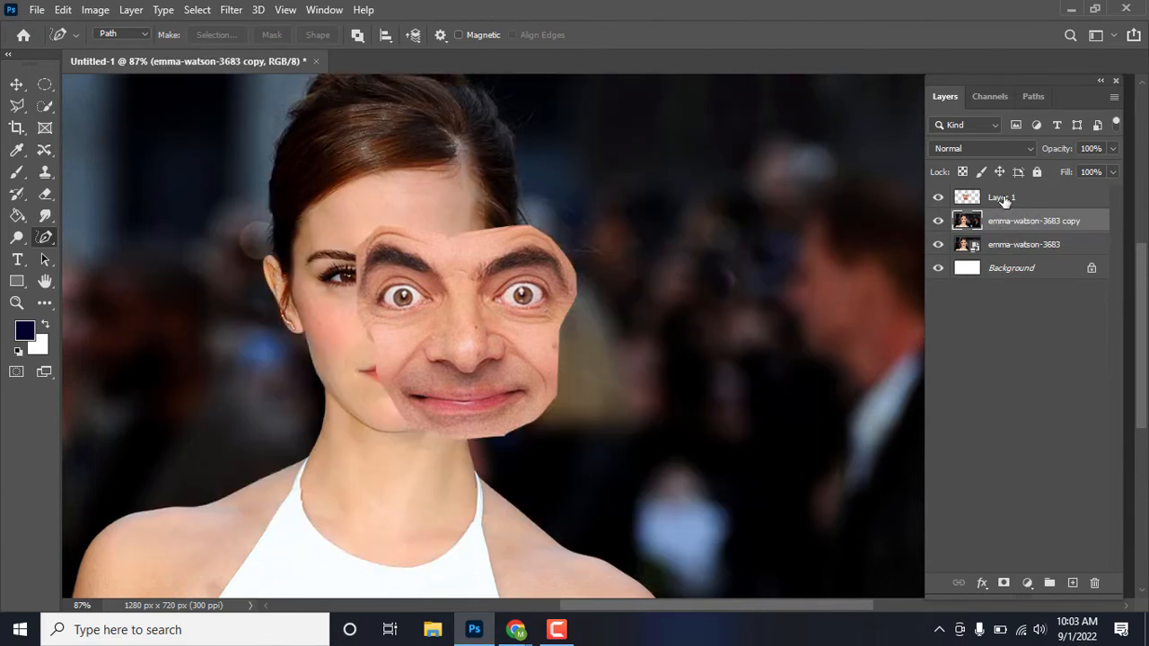
Move the cut-out face on Layer 1 onto the woman's face and scale it to 85.21% to fit her features
{"action": "left_click", "coordinate": [1005, 201]}
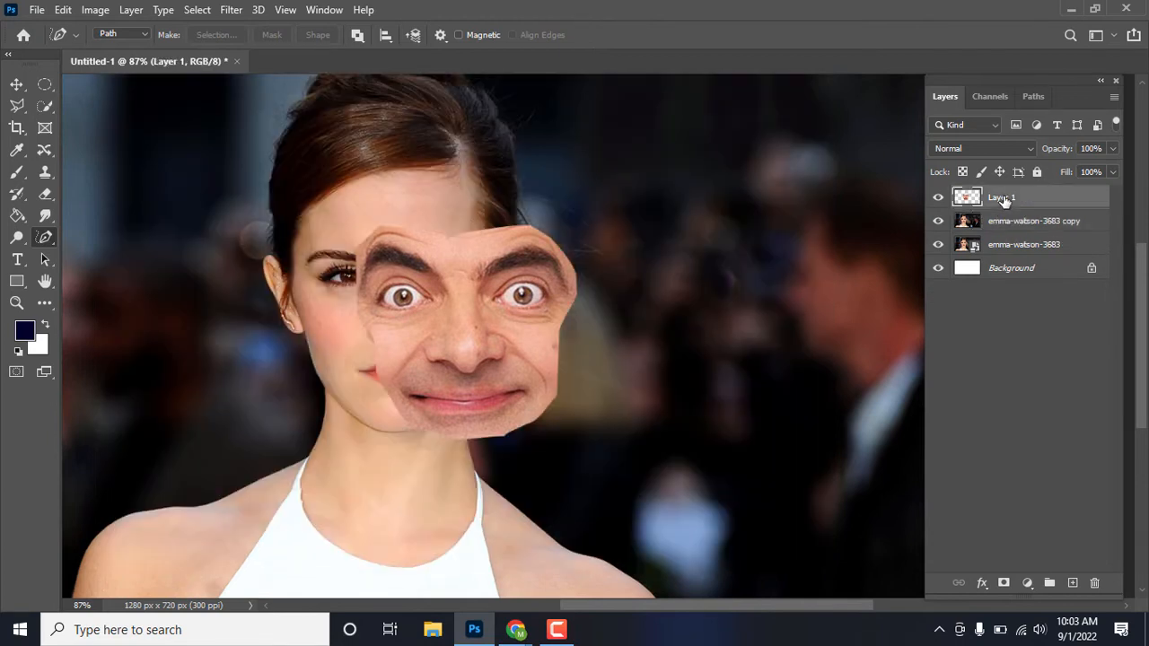
{"action": "left_click", "coordinate": [18, 85]}
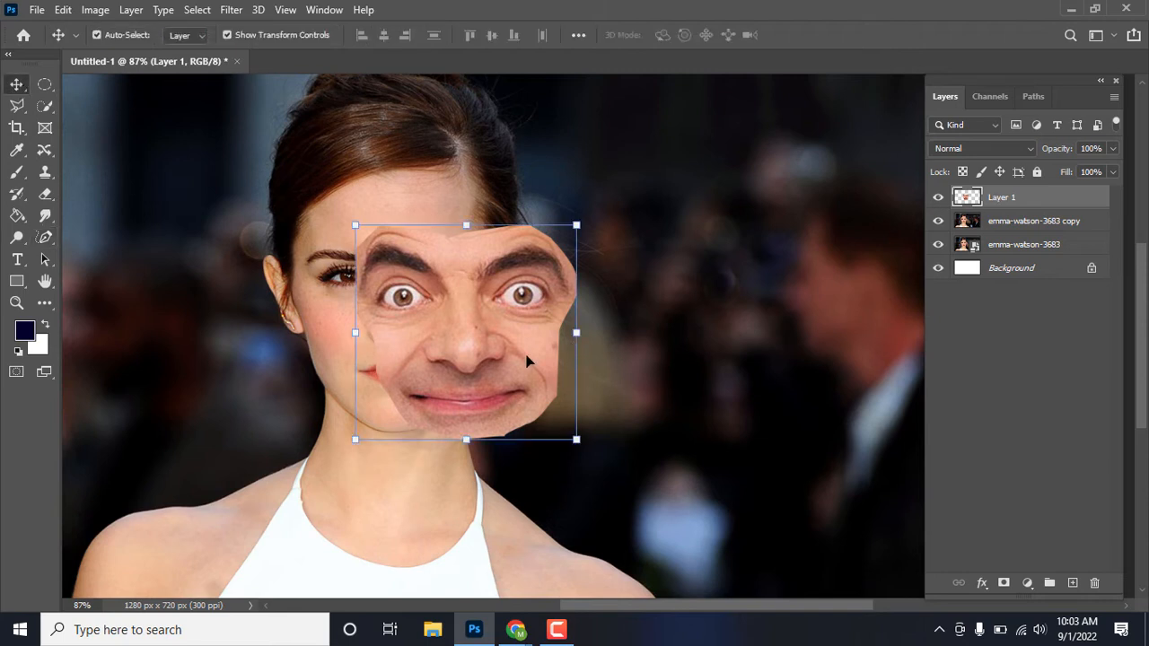
{"action": "left_click_drag", "start_coordinate": [528, 361], "coordinate": [465, 353]}
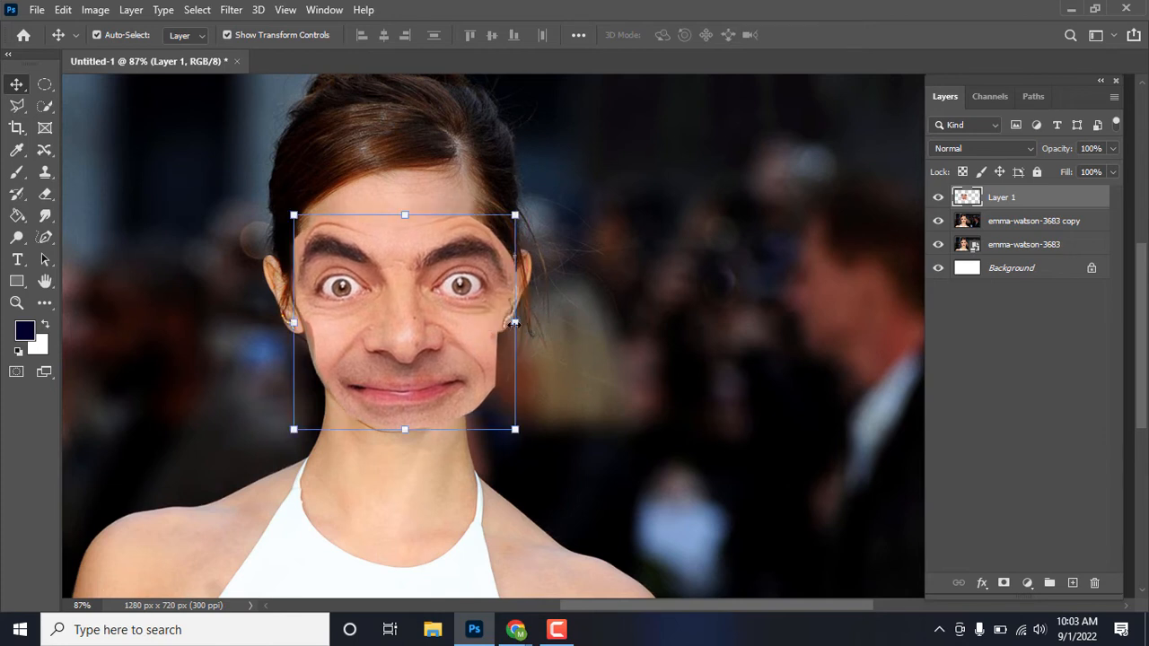
{"action": "left_click_drag", "start_coordinate": [503, 320], "coordinate": [438, 319]}
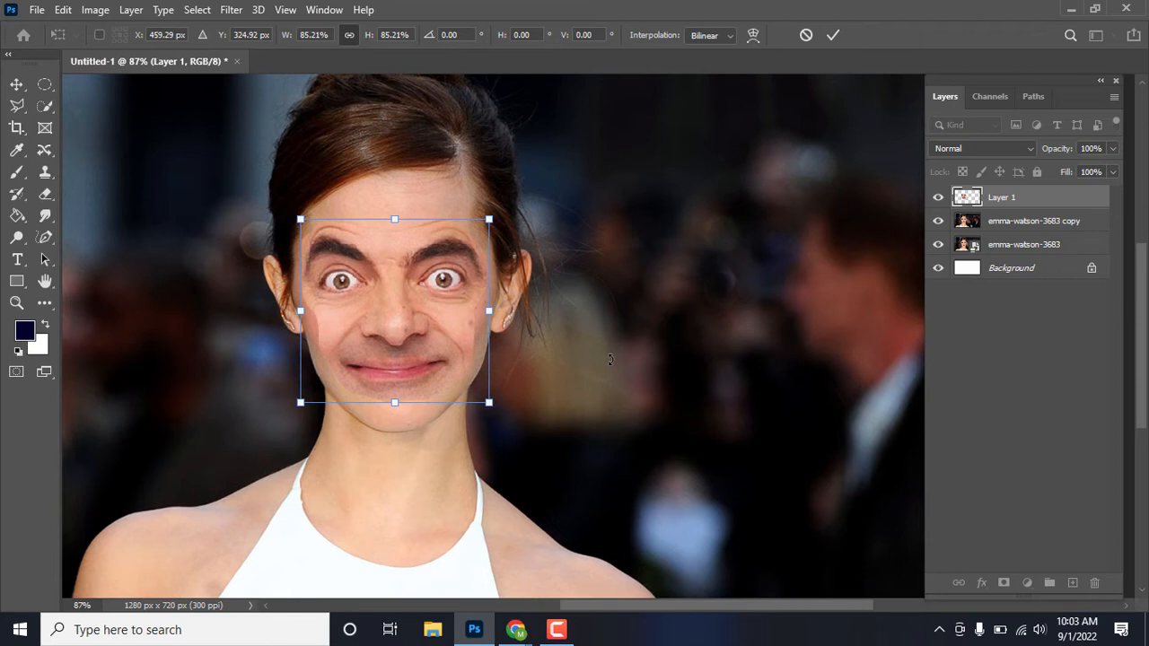
{"action": "key", "text": "Return"}
{"action": "left_click", "coordinate": [608, 358]}
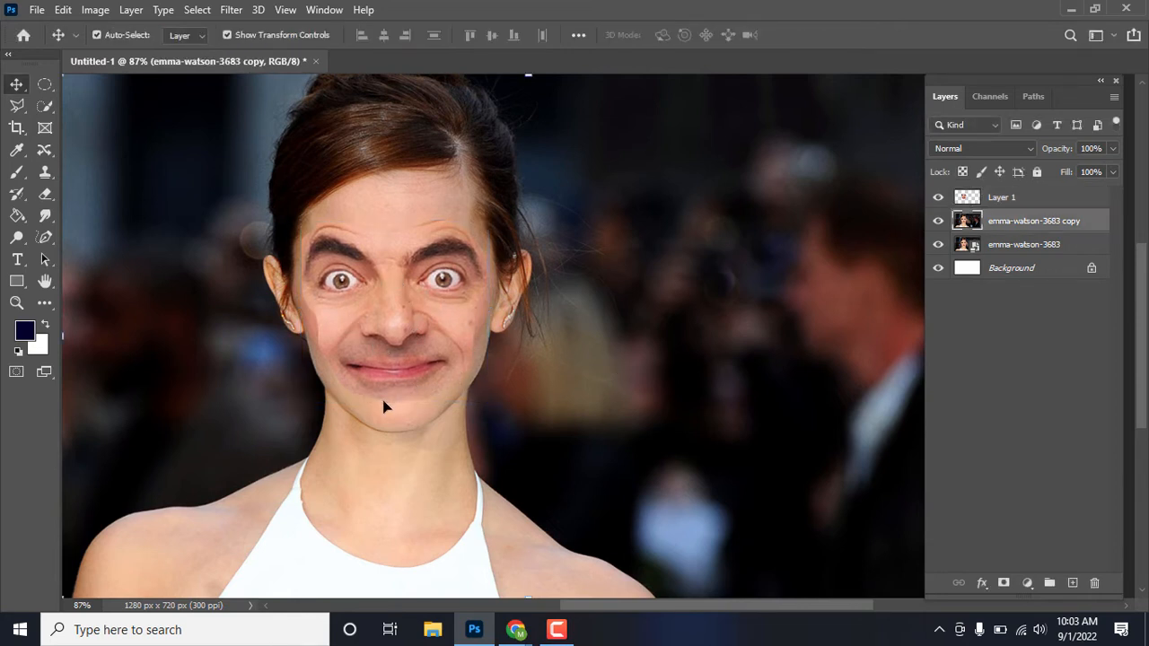
Load the Layer 1 transparency as a new selection and make the emma-watson-3683 copy layer active
{"action": "left_click", "coordinate": [423, 323]}
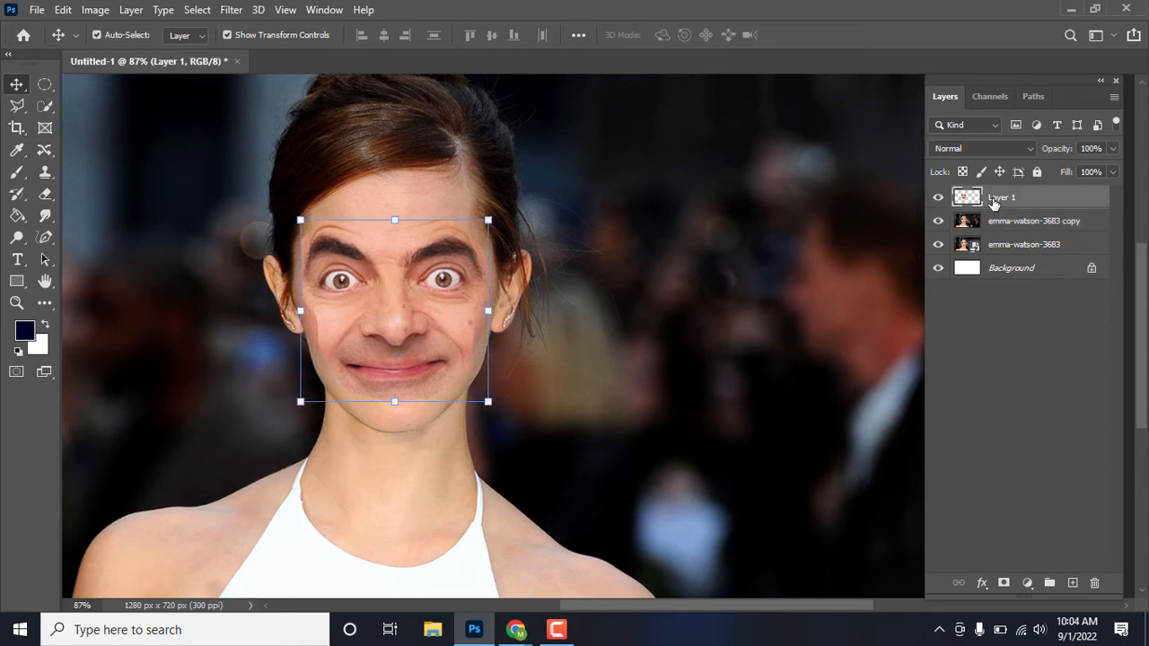
{"action": "left_click", "coordinate": [199, 17]}
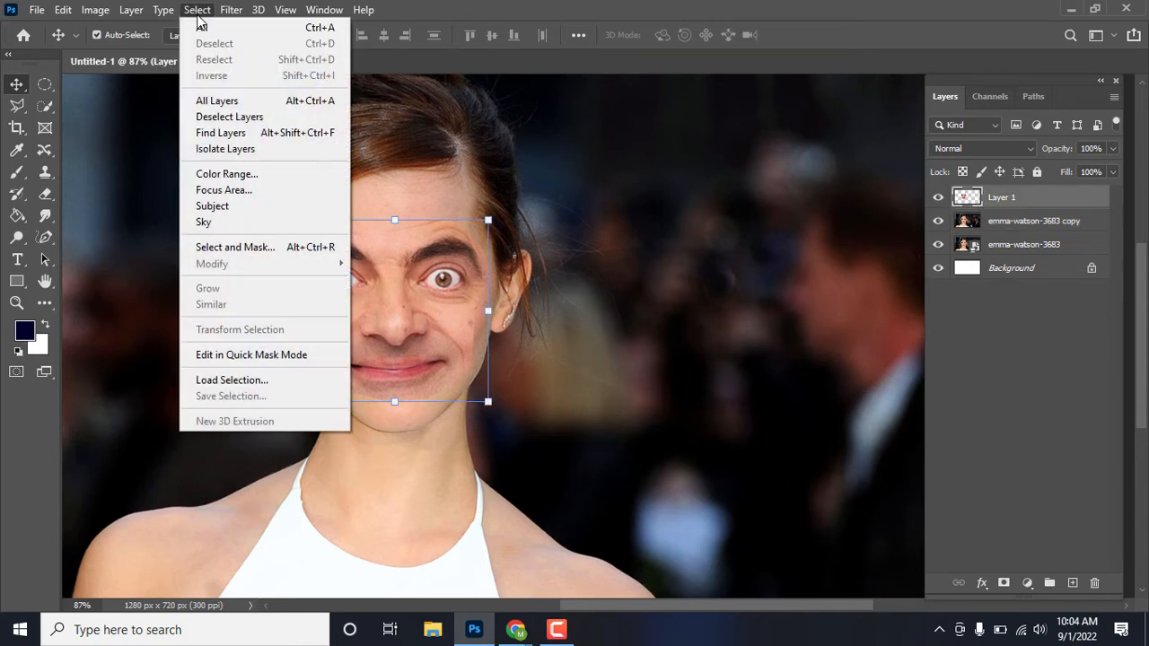
{"action": "left_click", "coordinate": [225, 380]}
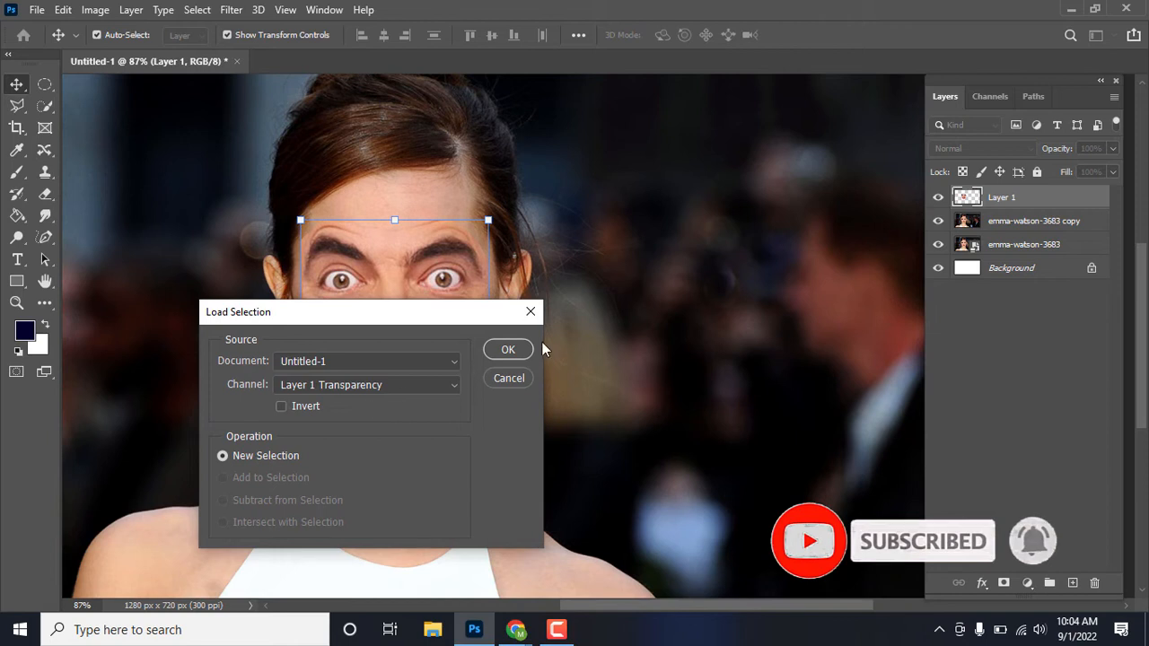
{"action": "left_click", "coordinate": [508, 350]}
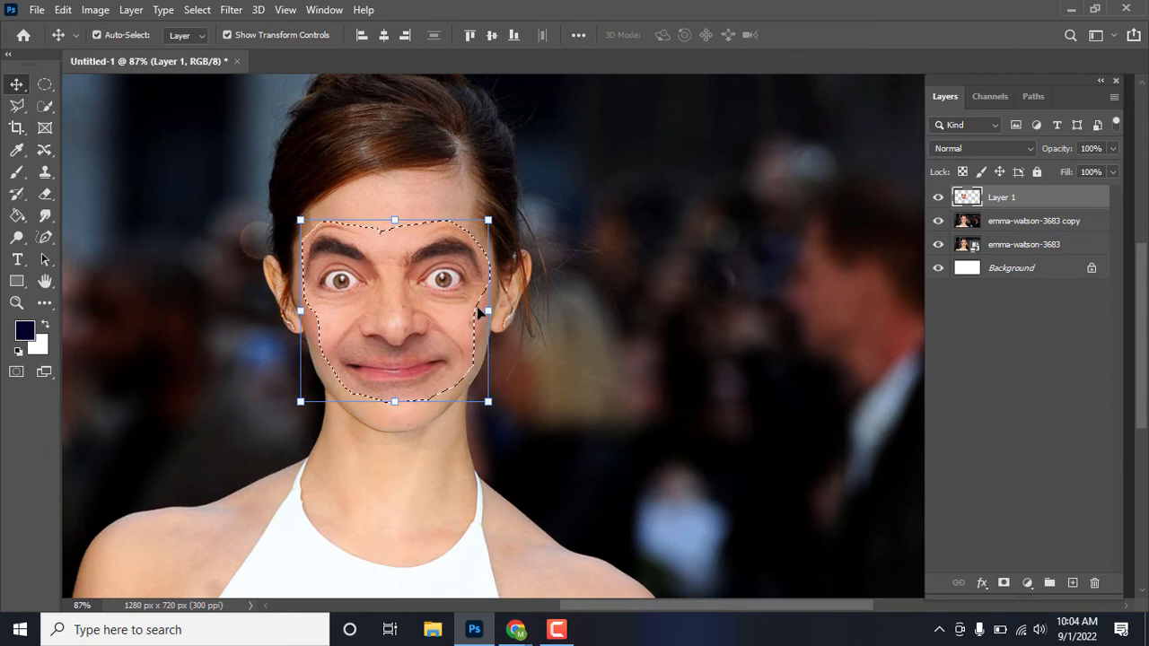
{"action": "left_click", "coordinate": [1020, 223]}
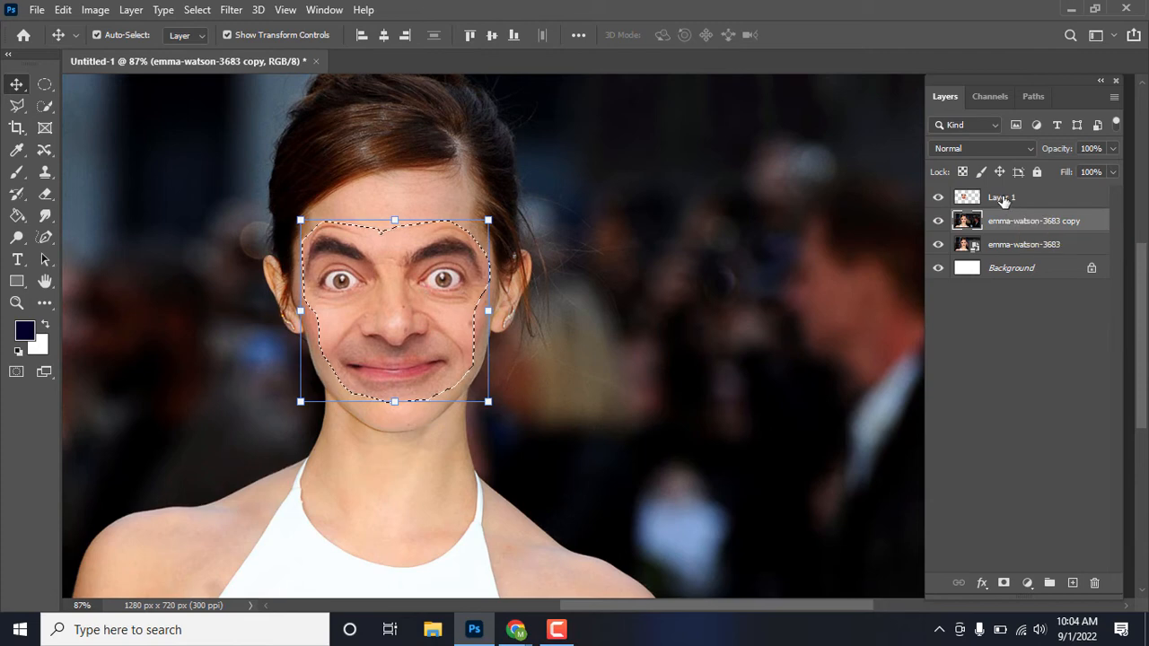
Make Layer 1 active and contract the face selection by 13 pixels
{"action": "left_click", "coordinate": [1005, 200]}
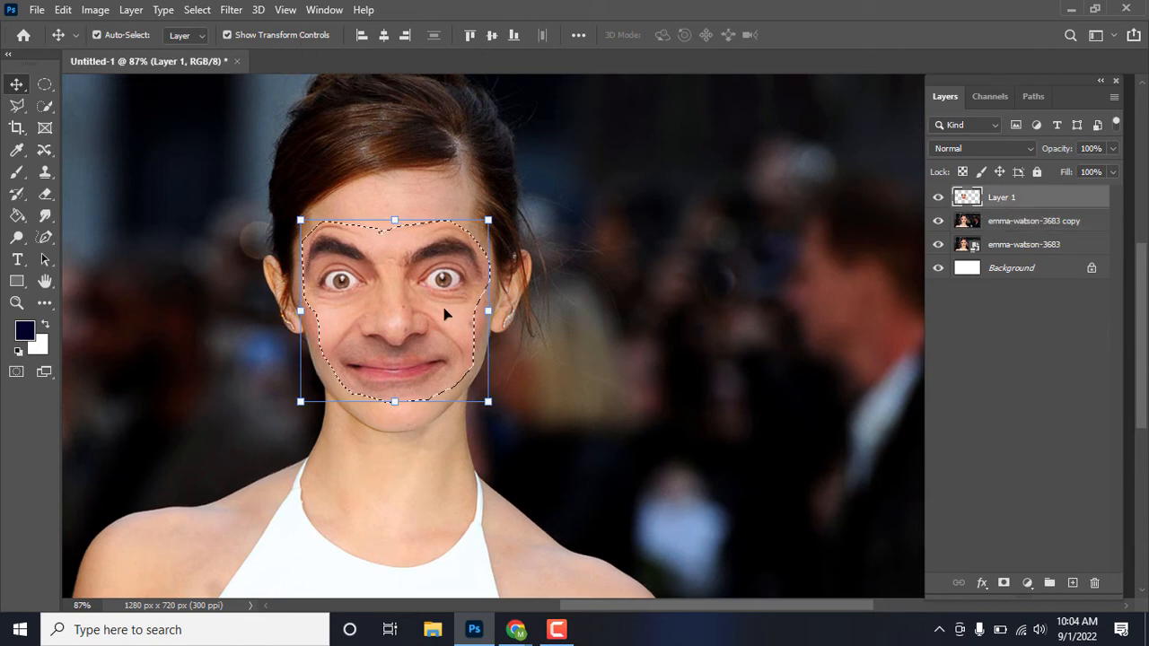
{"action": "left_click", "coordinate": [192, 11]}
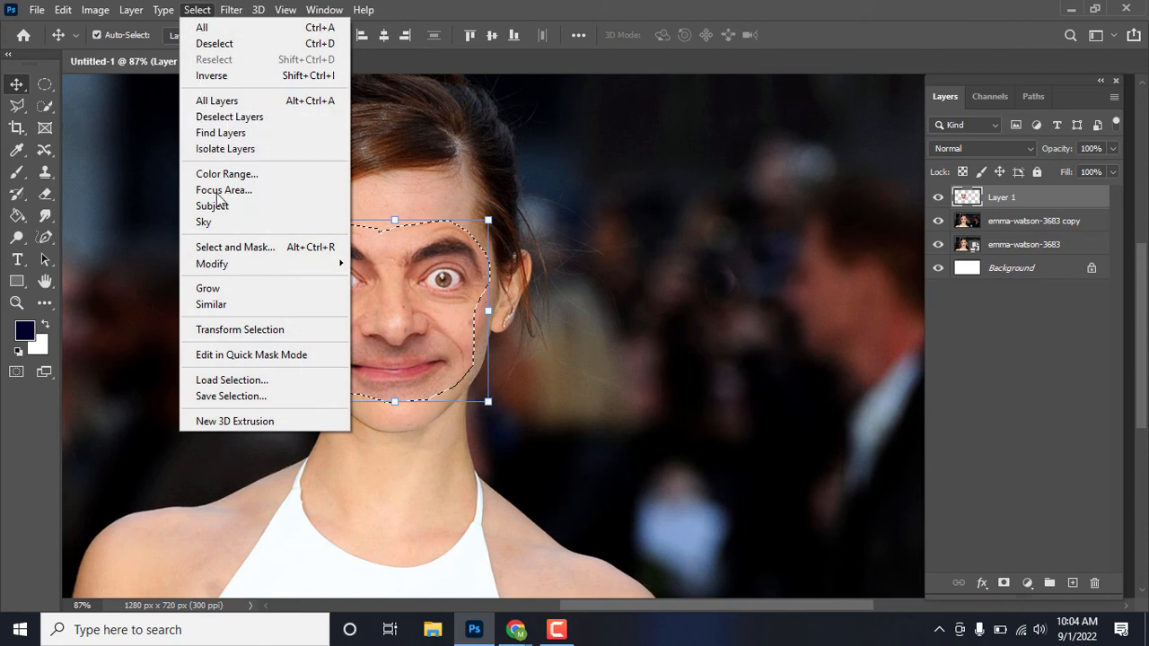
{"action": "mouse_move", "coordinate": [233, 273]}
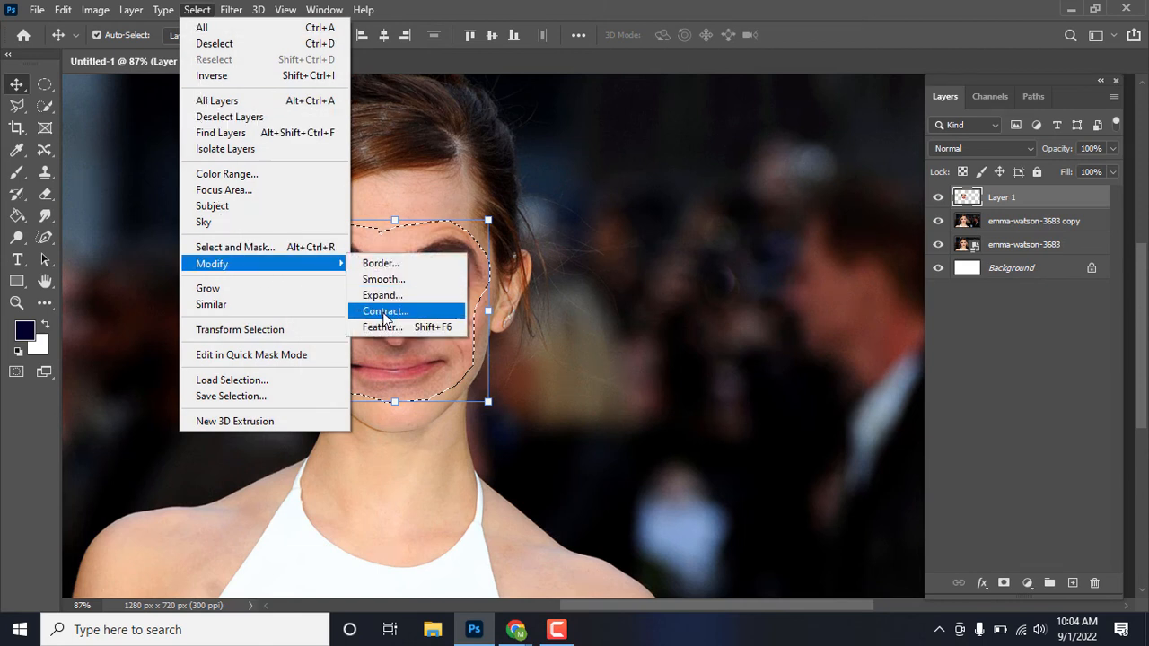
{"action": "left_click", "coordinate": [395, 312]}
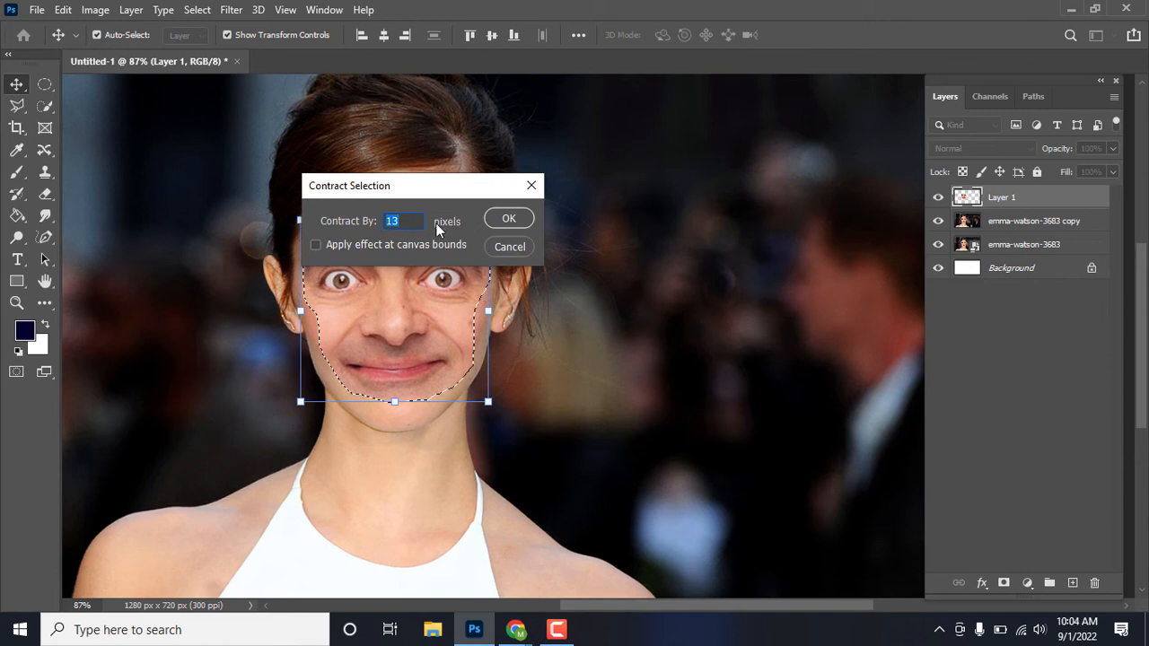
{"action": "left_click", "coordinate": [509, 219]}
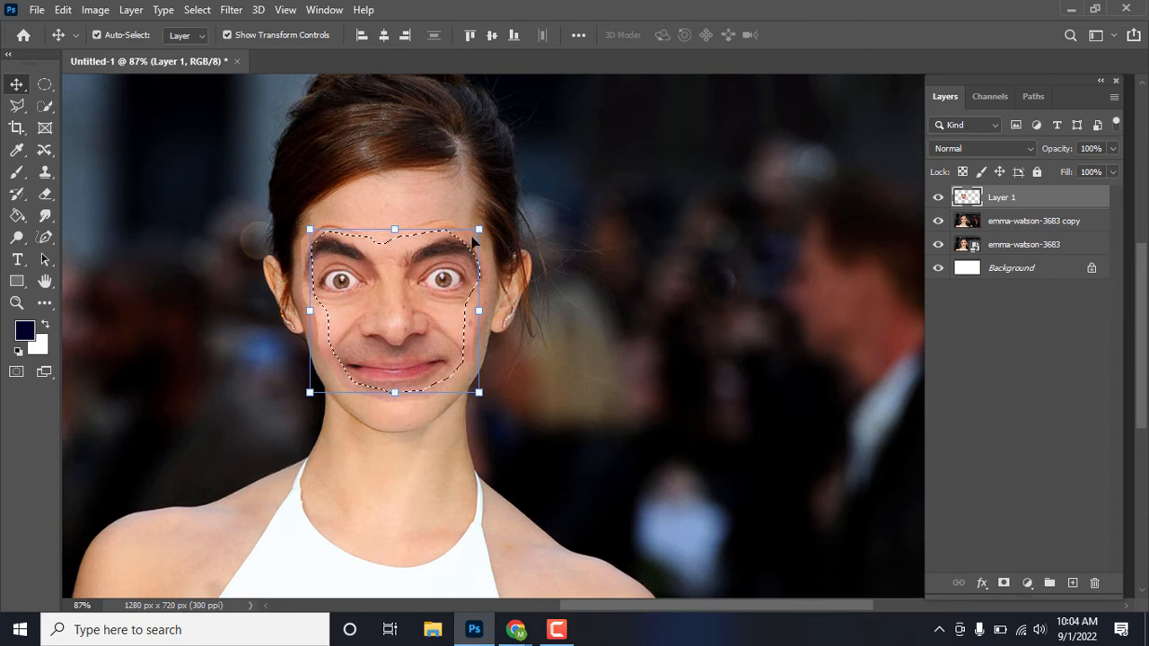
Hide the original emma-watson-3683 layer, delete the contracted selection area from the emma-watson-3683 copy layer and deselect
{"action": "left_click", "coordinate": [1015, 224]}
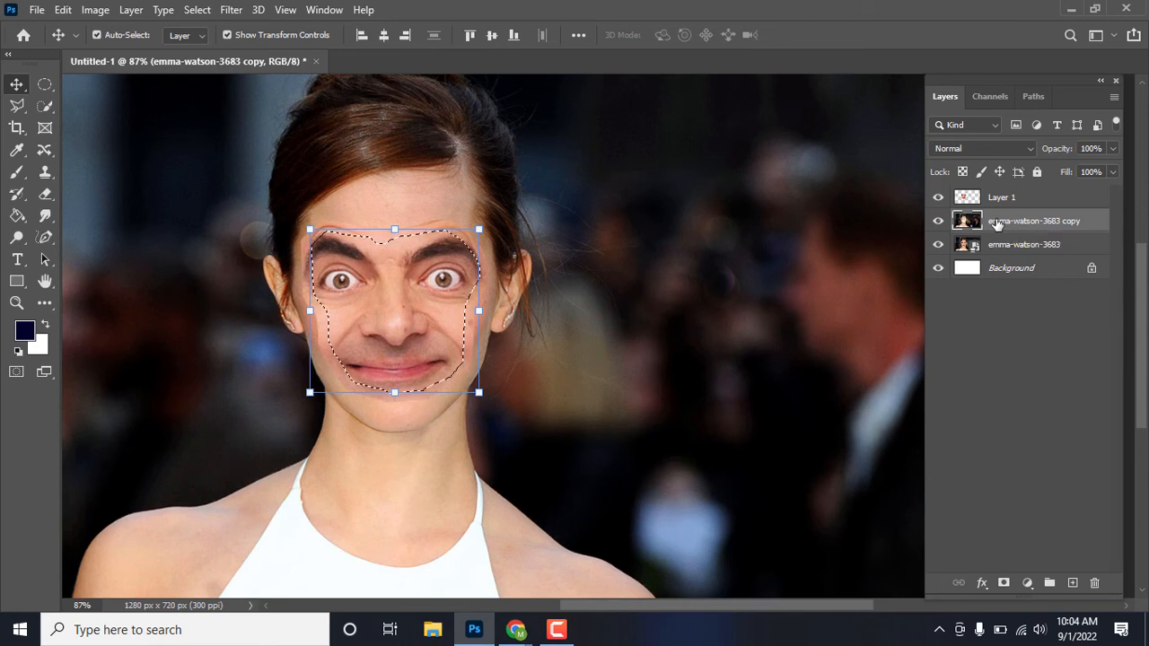
{"action": "left_click", "coordinate": [939, 198]}
{"action": "left_click", "coordinate": [939, 197]}
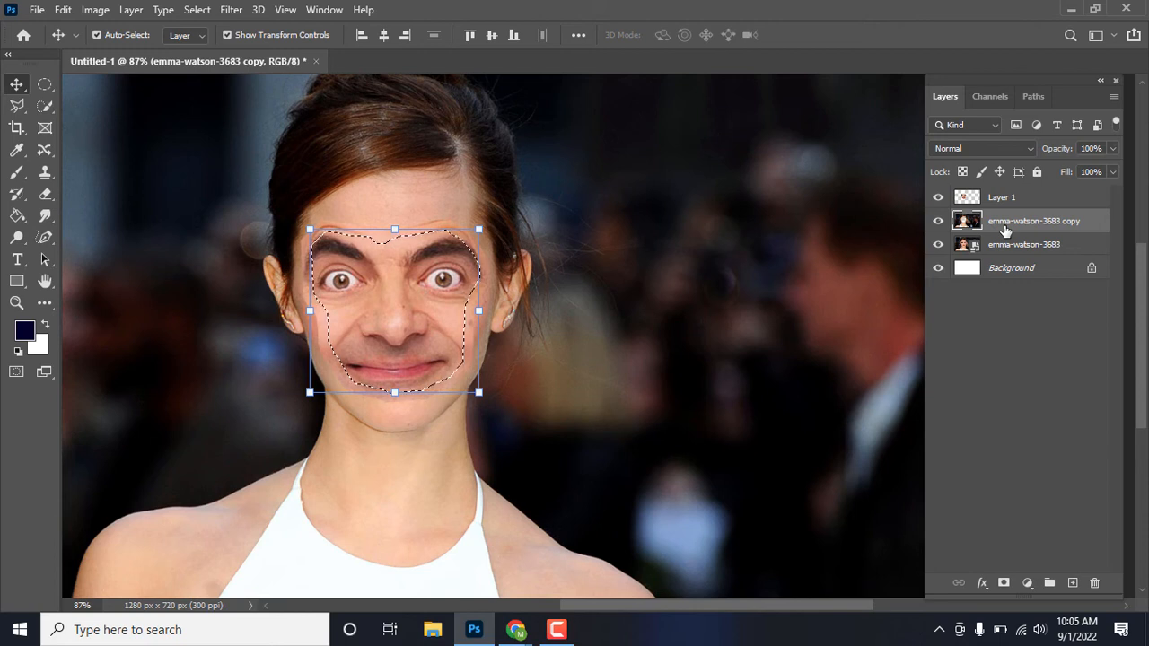
{"action": "left_click", "coordinate": [939, 198]}
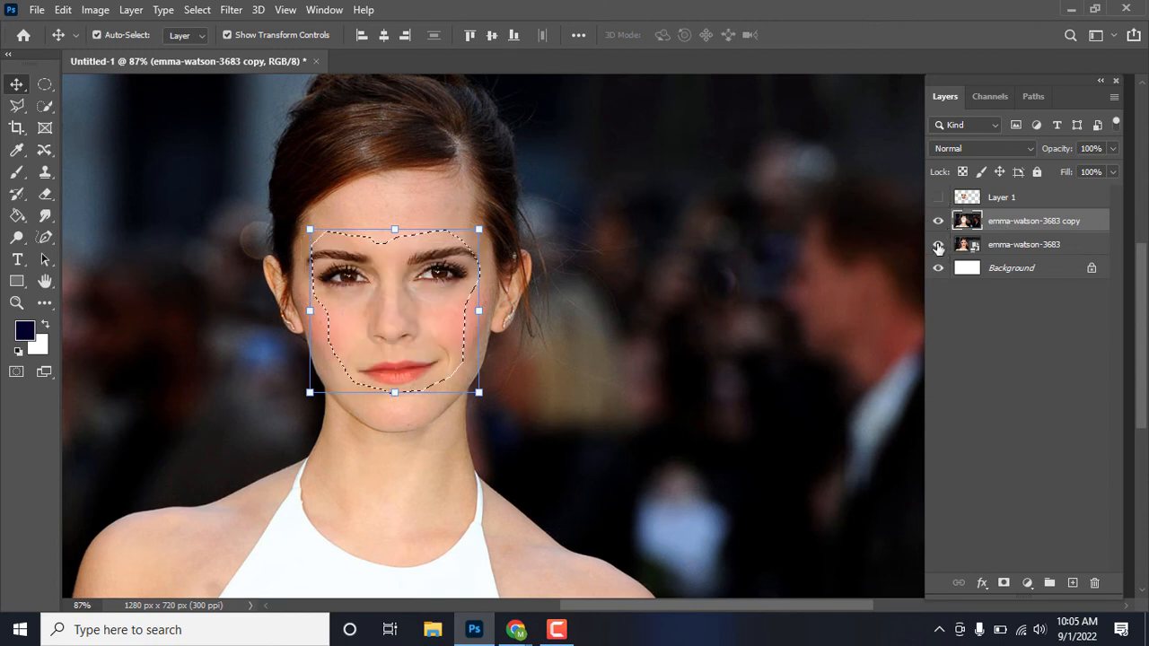
{"action": "left_click", "coordinate": [938, 244]}
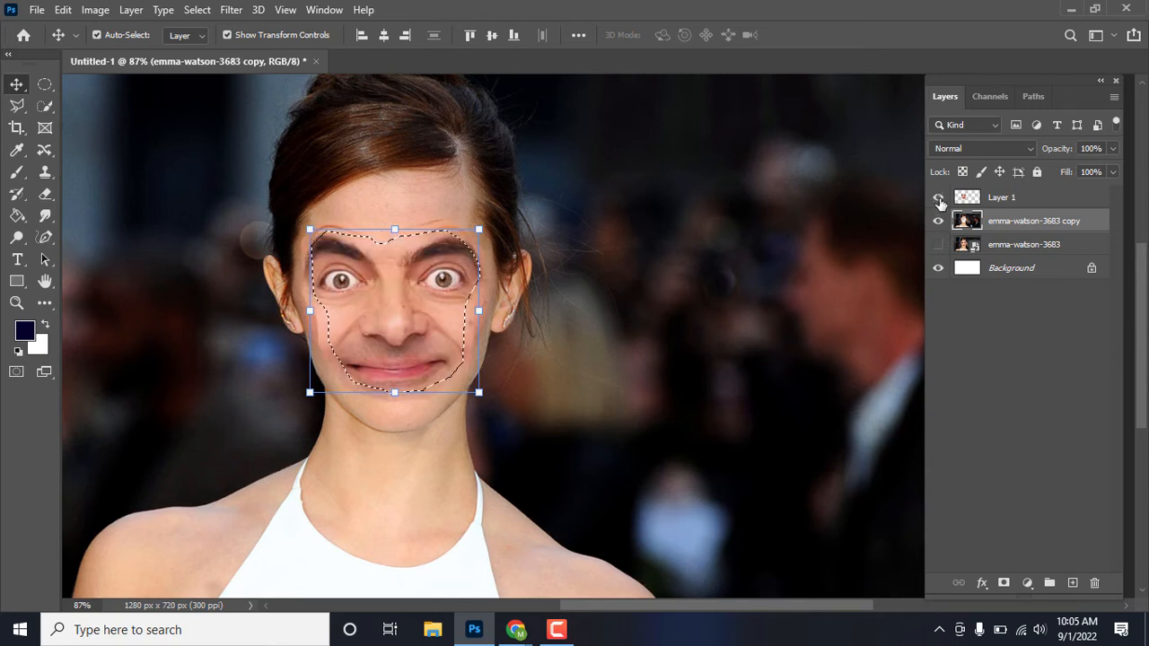
{"action": "left_click", "coordinate": [939, 197]}
{"action": "key", "text": "Return"}
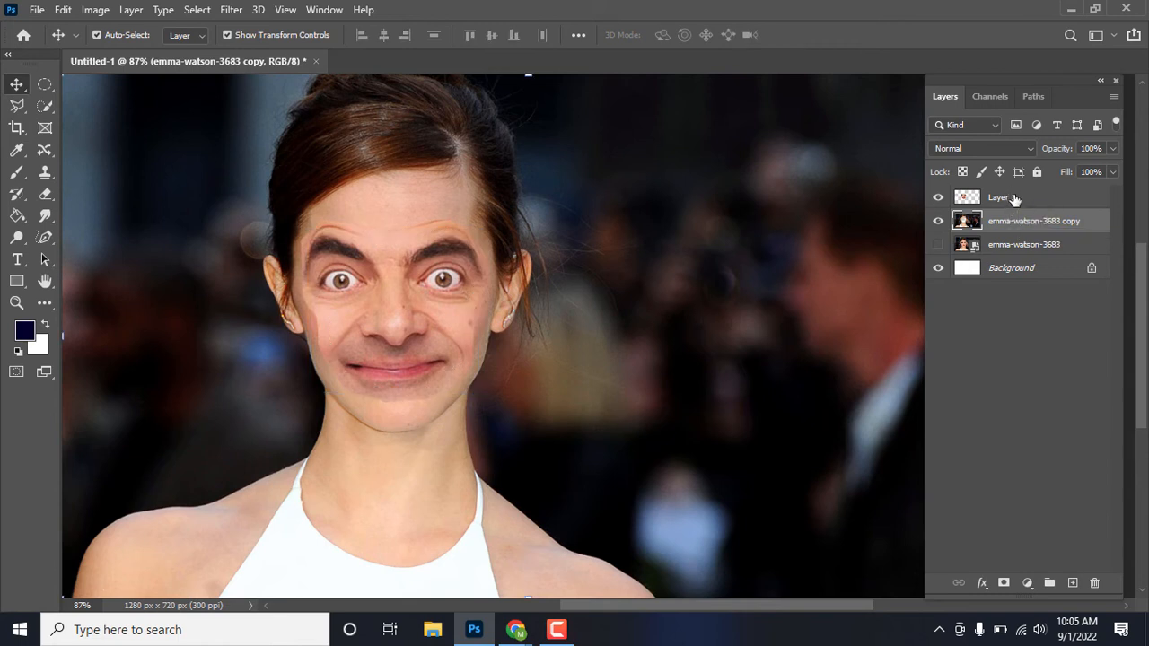
Auto-blend Layer 1 and the emma-watson-3683 copy layer with Panorama, Seamless Tones and Colors, and Content Aware Fill Transparent Areas
{"action": "left_click", "coordinate": [1015, 198], "text": "shift"}
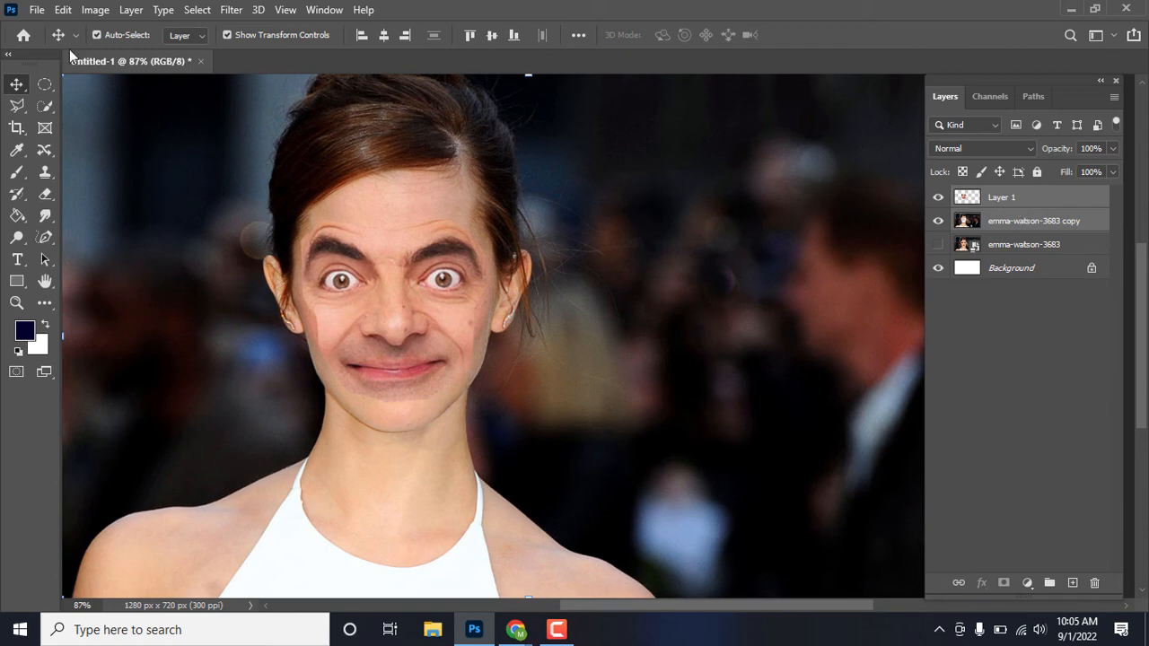
{"action": "left_click", "coordinate": [62, 10]}
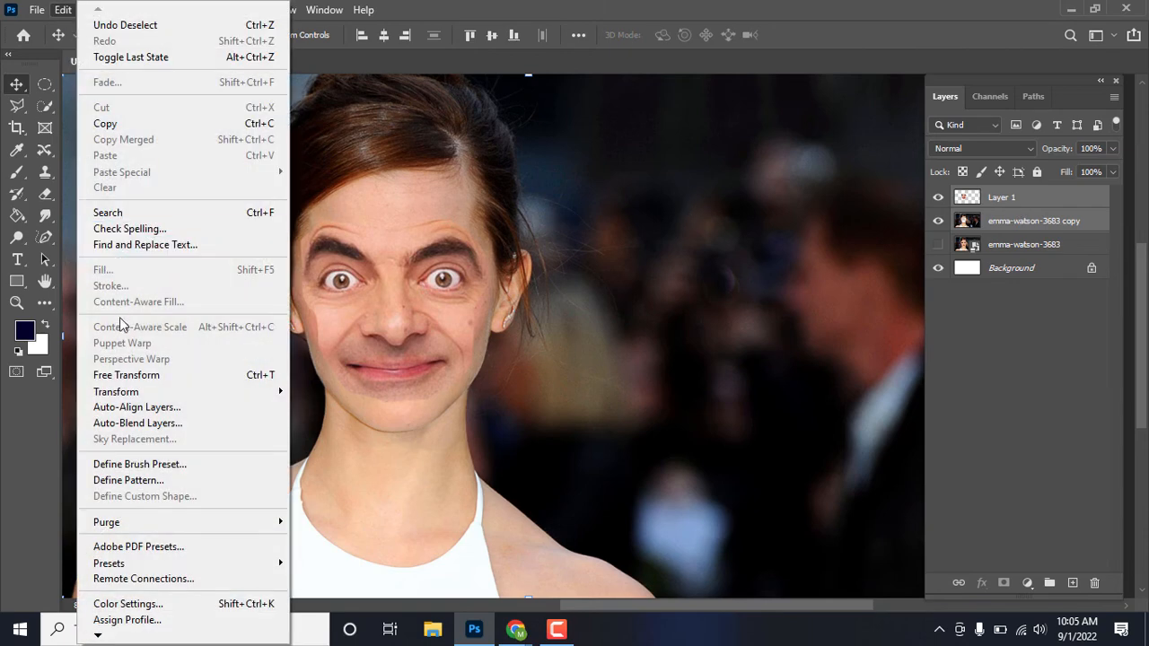
{"action": "left_click", "coordinate": [134, 426]}
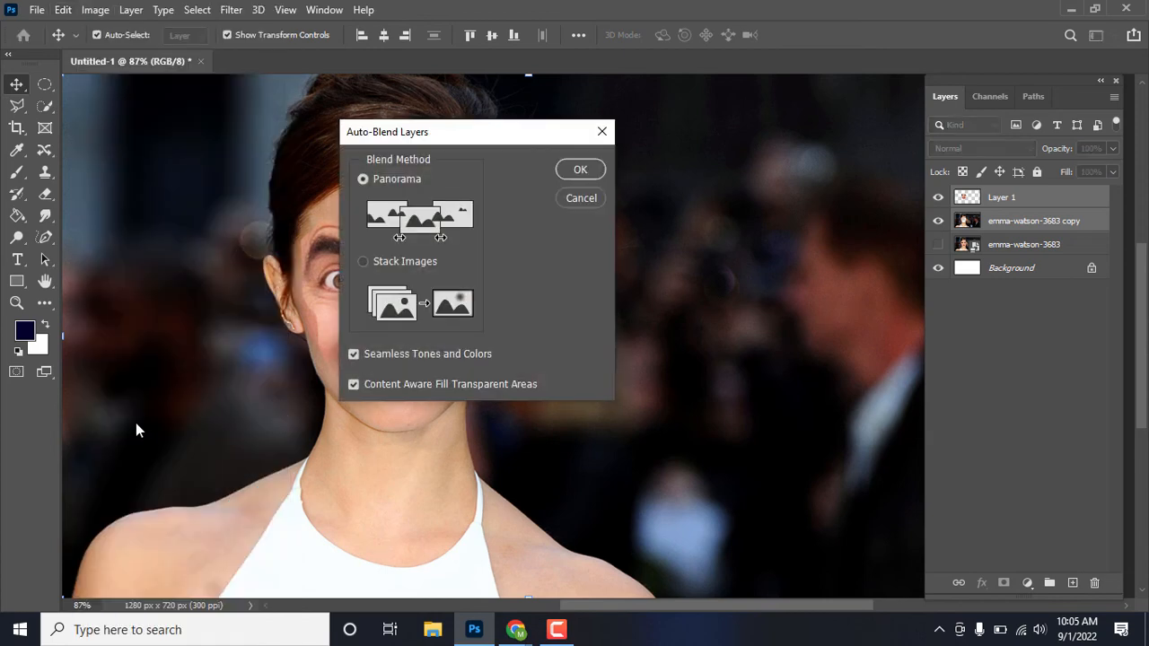
{"action": "left_click_drag", "start_coordinate": [495, 134], "coordinate": [649, 138]}
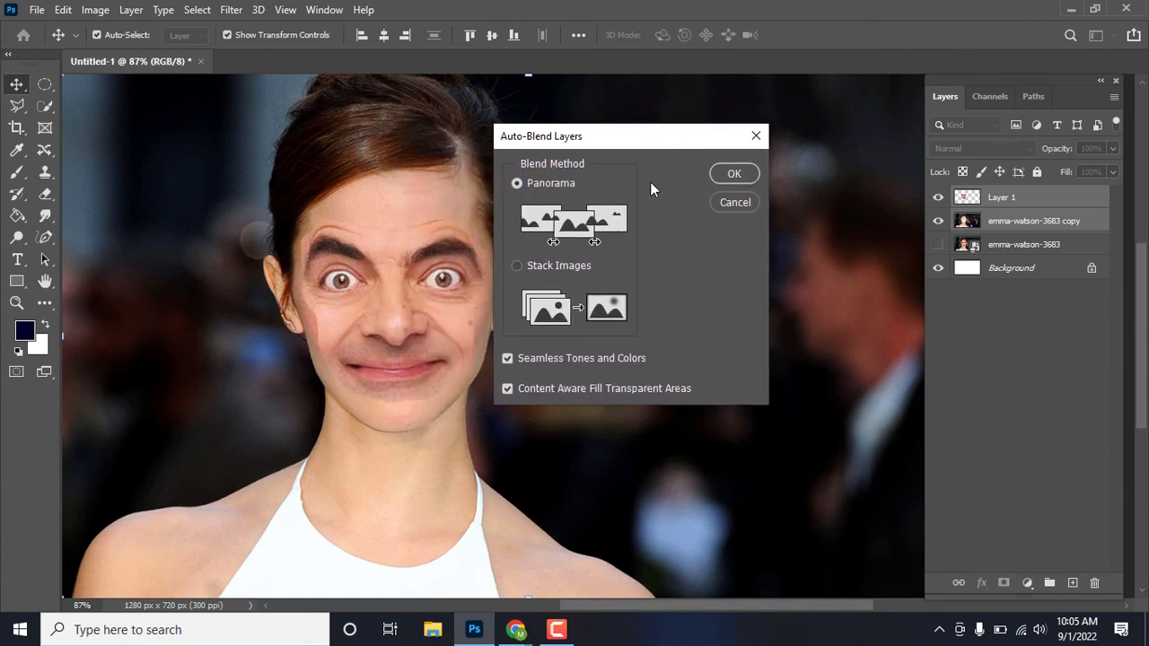
{"action": "left_click", "coordinate": [724, 175]}
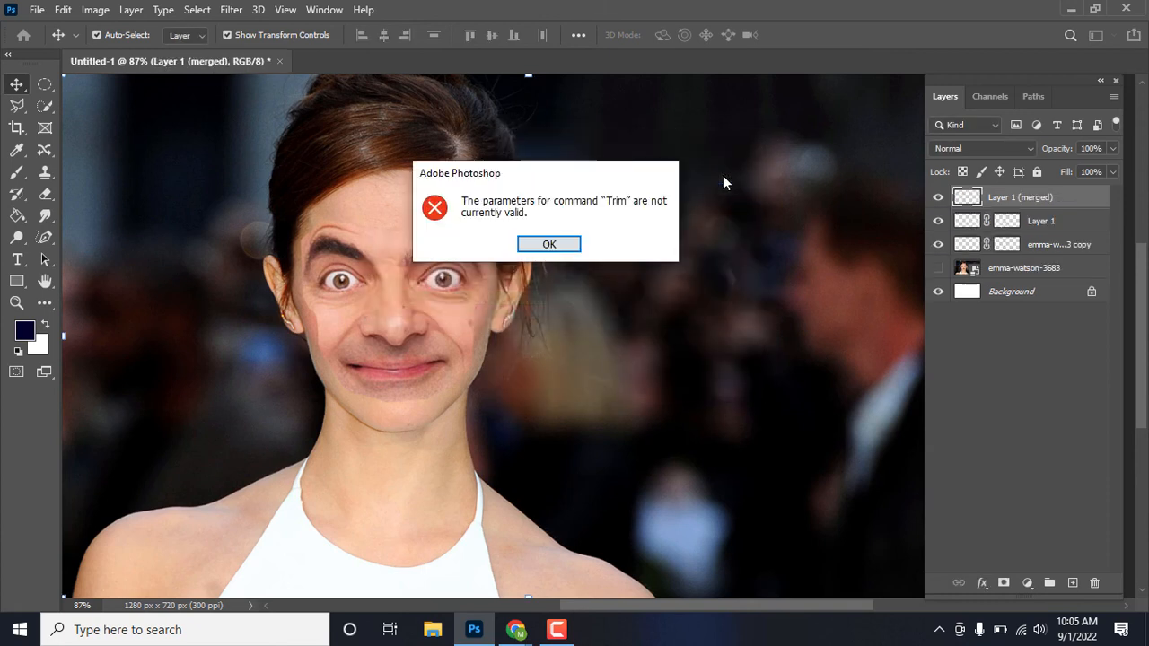
{"action": "left_click", "coordinate": [549, 245]}
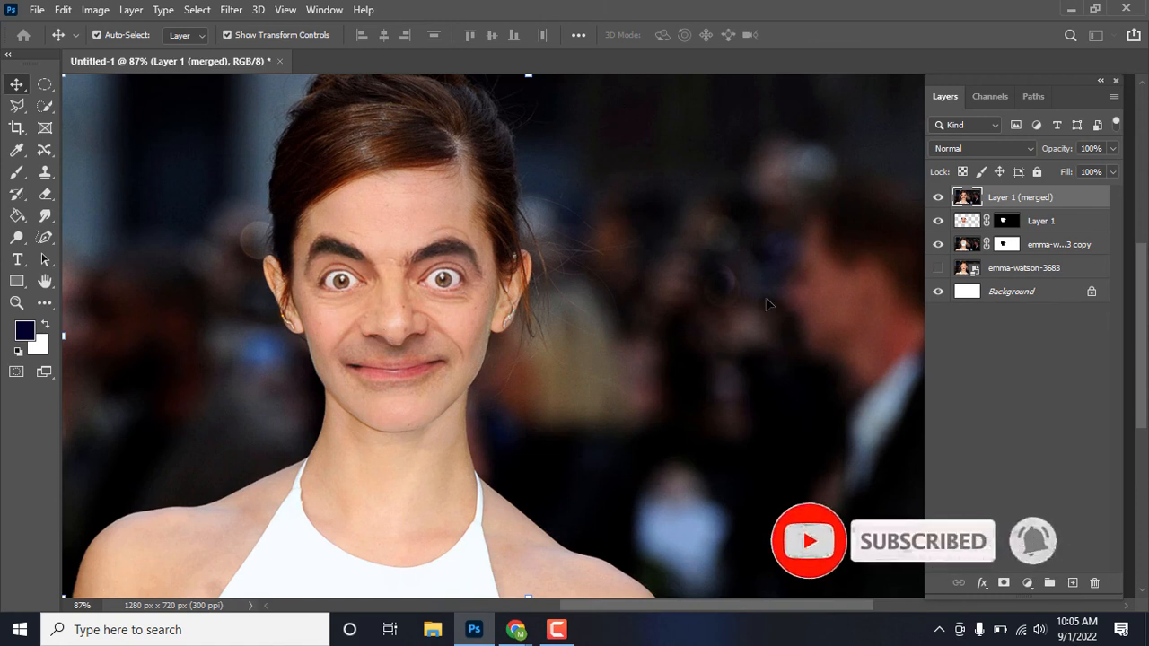
Merge Layer 1 (merged), Layer 1 and the emma-watson-3683 copy layer into a single layer
{"action": "left_click", "coordinate": [939, 291]}
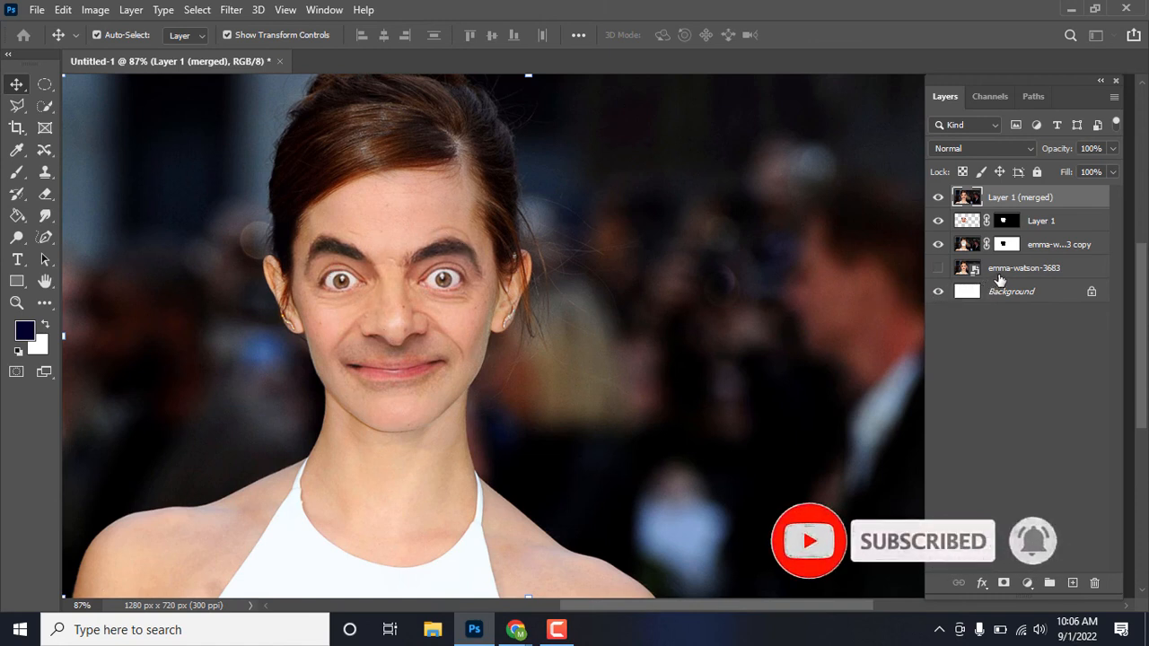
{"action": "left_click", "coordinate": [1048, 225], "text": "ctrl"}
{"action": "left_click", "coordinate": [1059, 248], "text": "ctrl"}
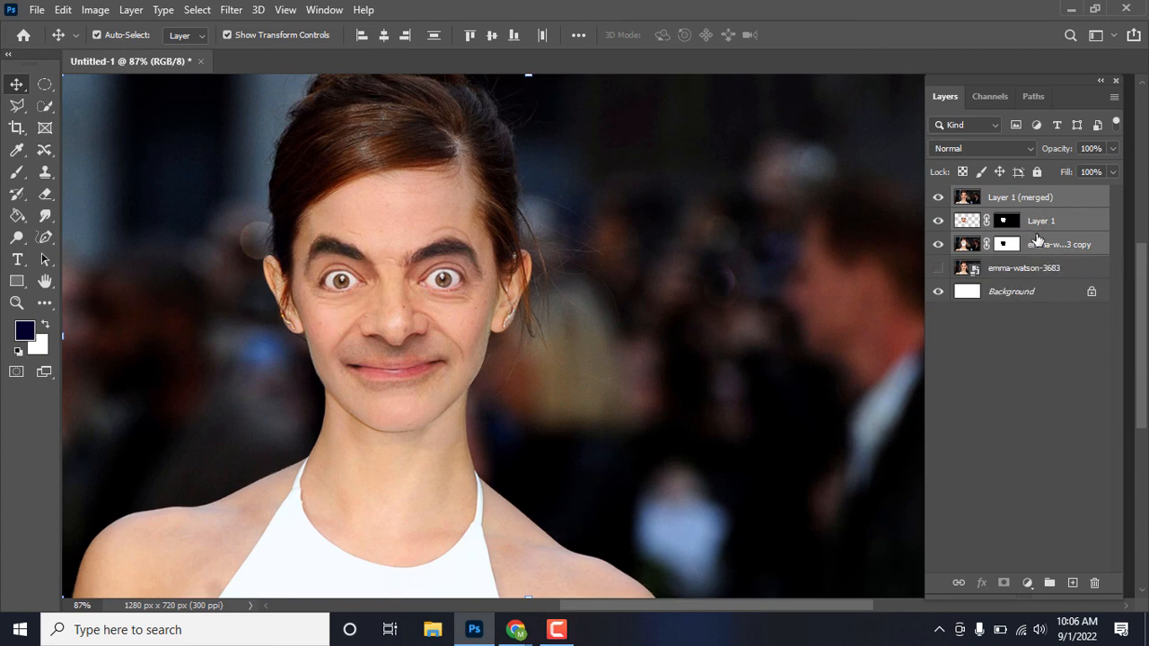
{"action": "right_click", "coordinate": [1038, 239]}
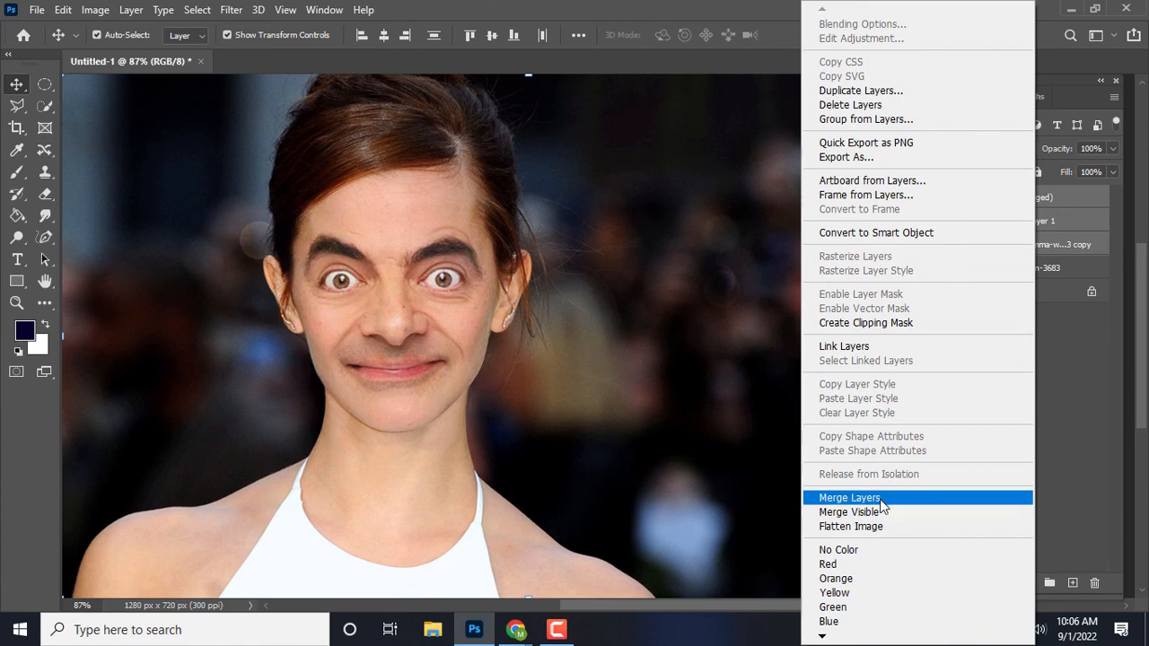
{"action": "left_click", "coordinate": [882, 502]}
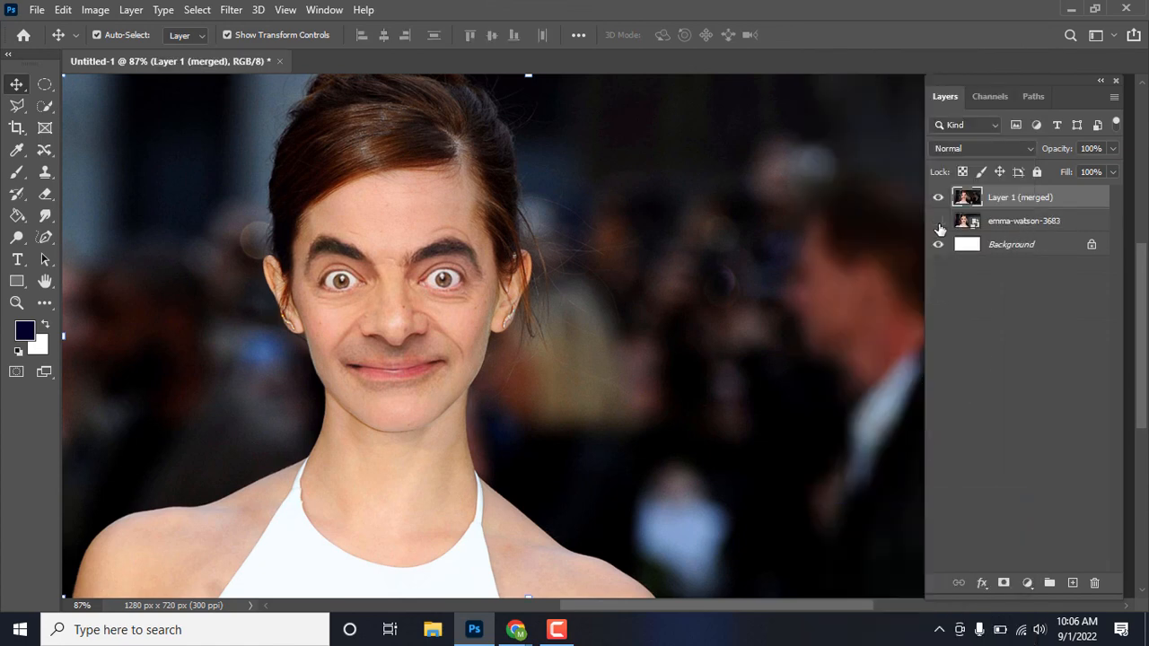
Show the original emma-watson-3683 layer and toggle the visibility of Layer 1 (merged) to compare the portrait before and after the face swap
{"action": "left_click", "coordinate": [938, 223]}
{"action": "left_click", "coordinate": [938, 198]}
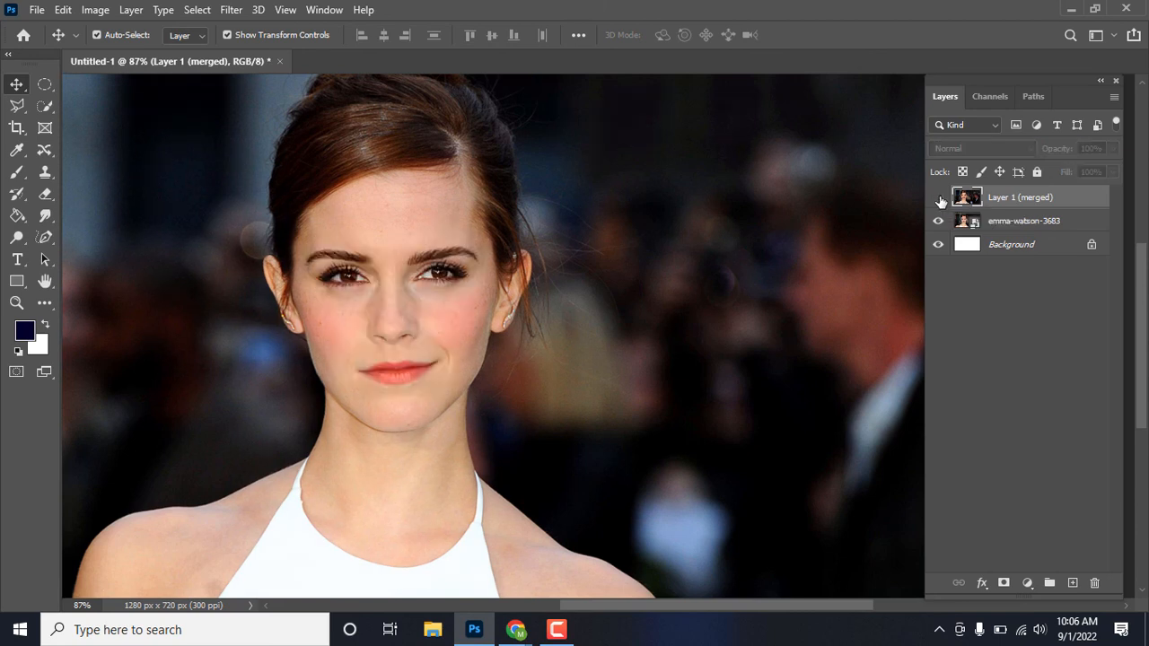
{"action": "left_click", "coordinate": [939, 198]}
{"action": "left_click", "coordinate": [938, 197]}
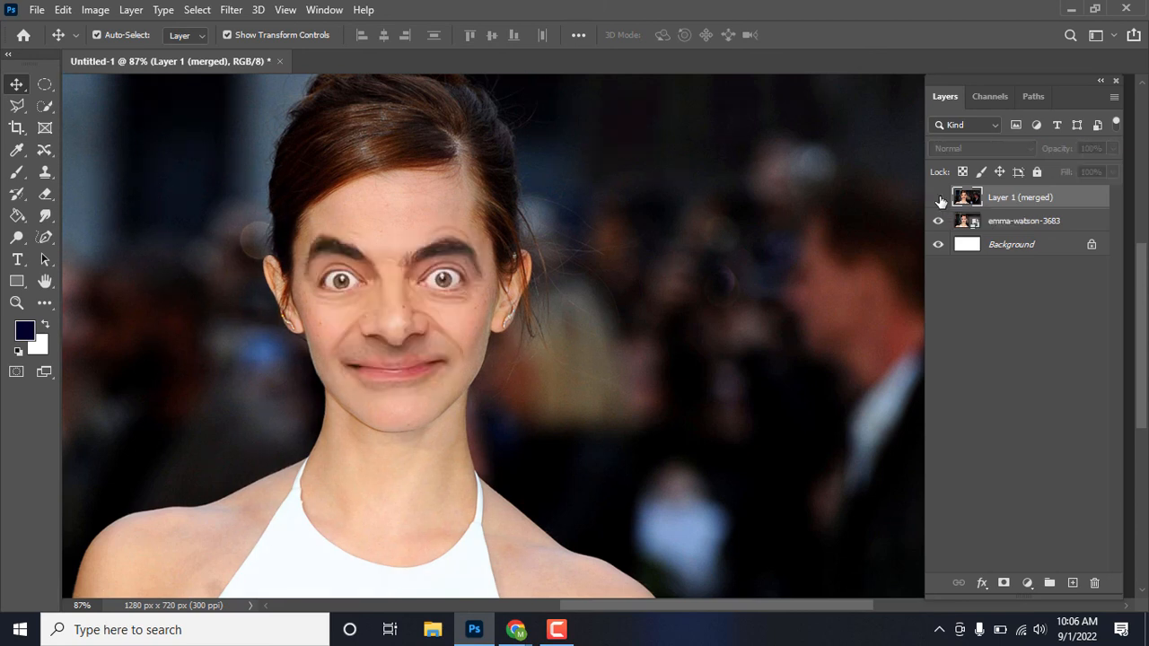
{"action": "left_click", "coordinate": [938, 197]}
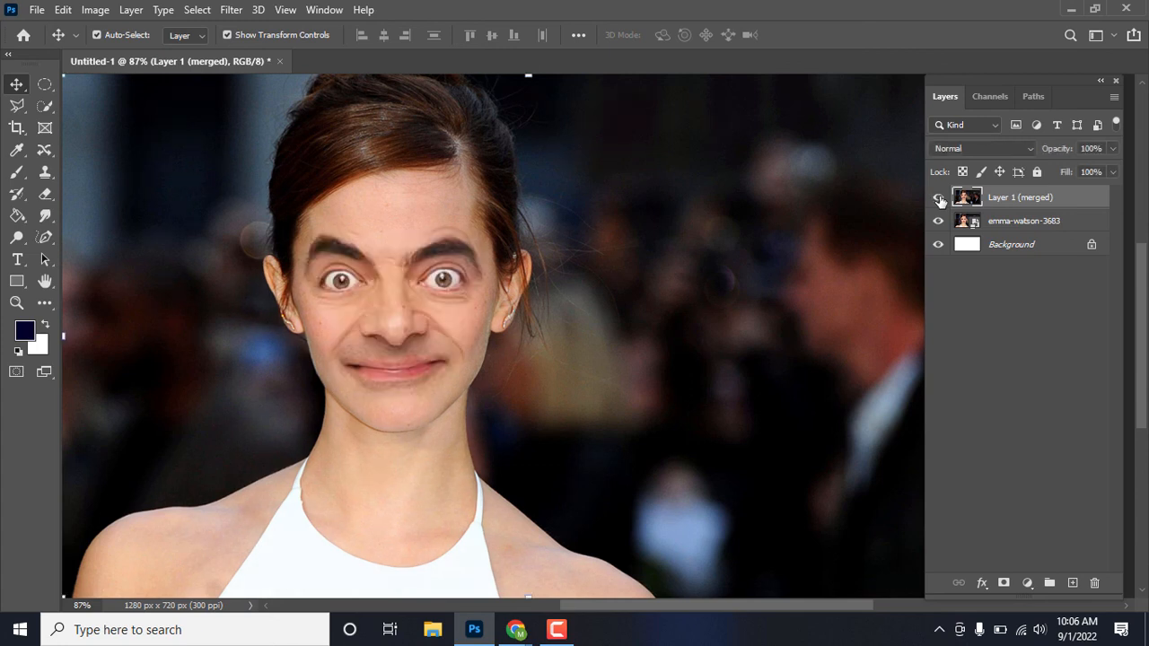
{"action": "left_click", "coordinate": [939, 197]}
{"action": "left_click", "coordinate": [938, 198]}
{"action": "left_click", "coordinate": [939, 198]}
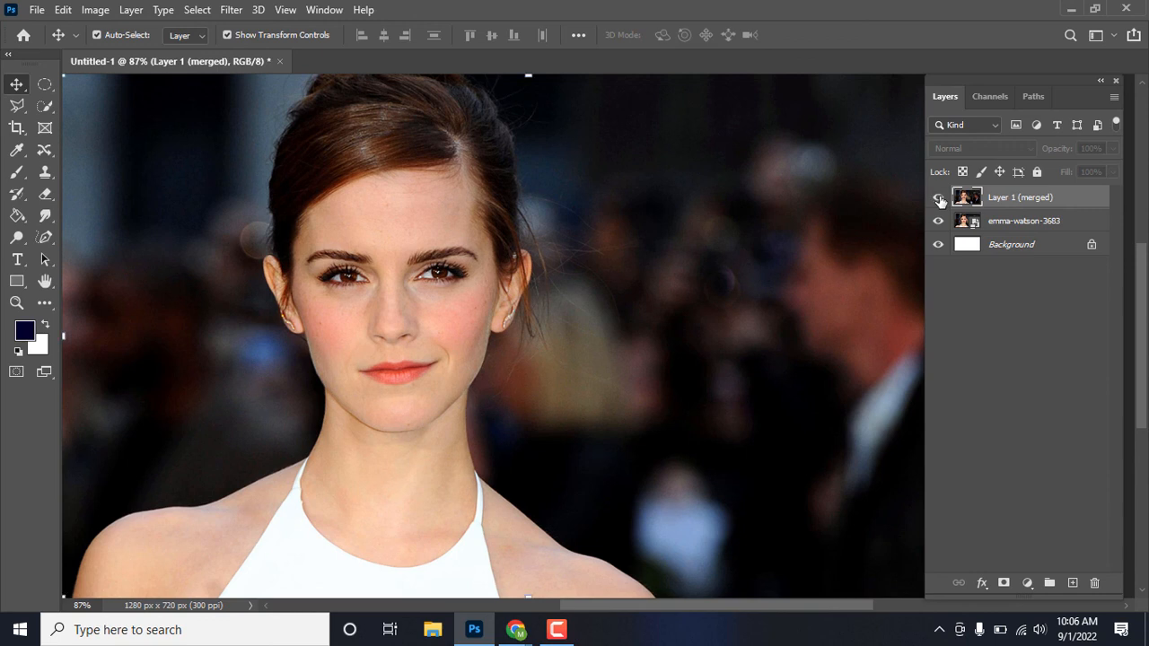
{"action": "left_click", "coordinate": [938, 198]}
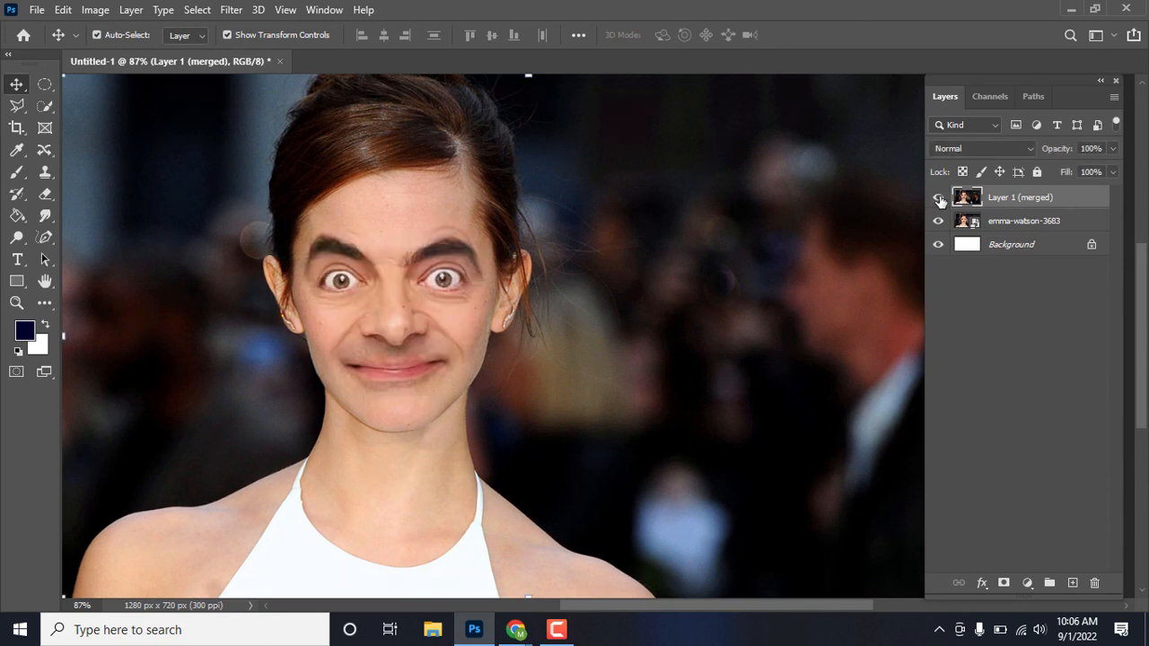